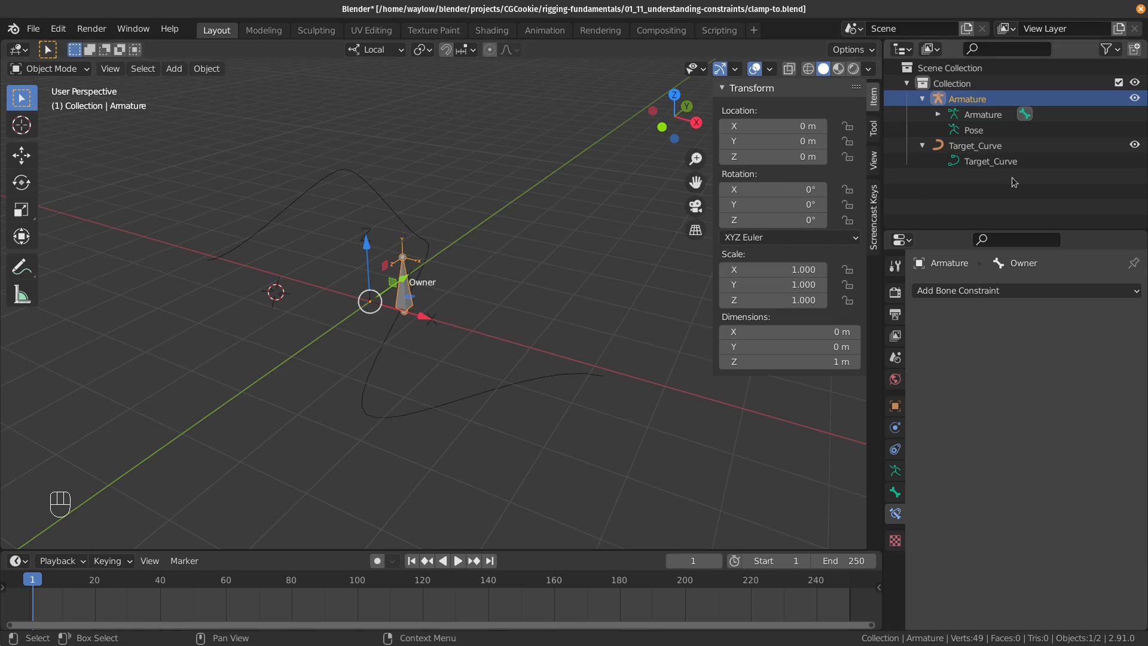
Select Target_Curve, add the armature to the selection as the active object, and switch it to Pose Mode
{"action": "left_click", "coordinate": [975, 146]}
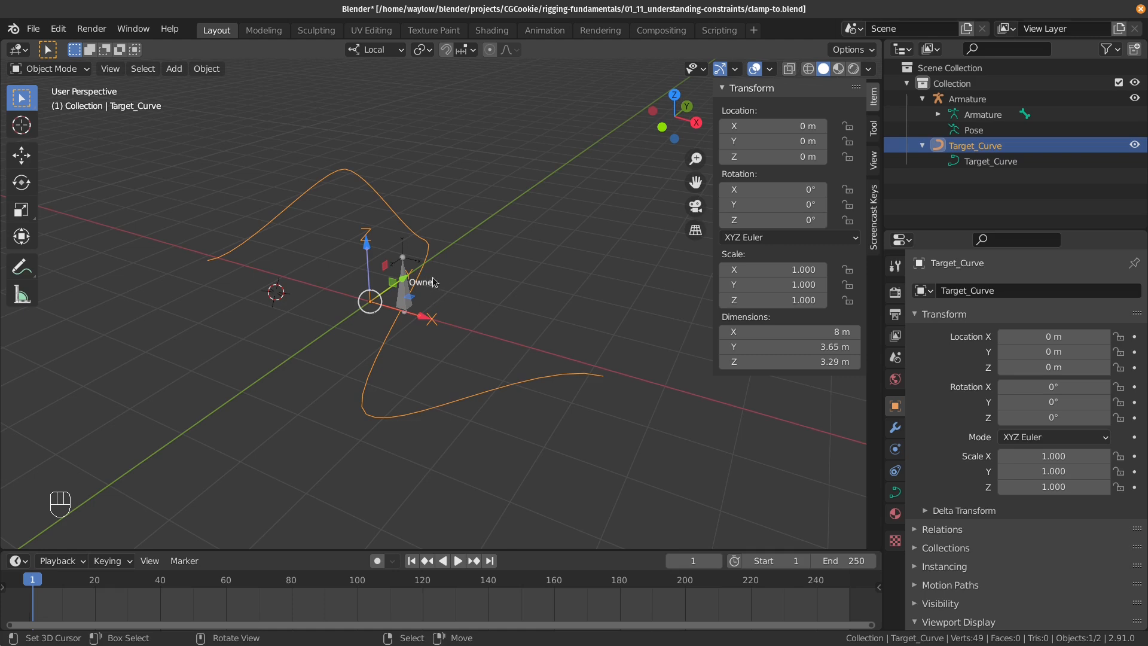
{"action": "middle_click_drag", "start_coordinate": [407, 287], "coordinate": [450, 280]}
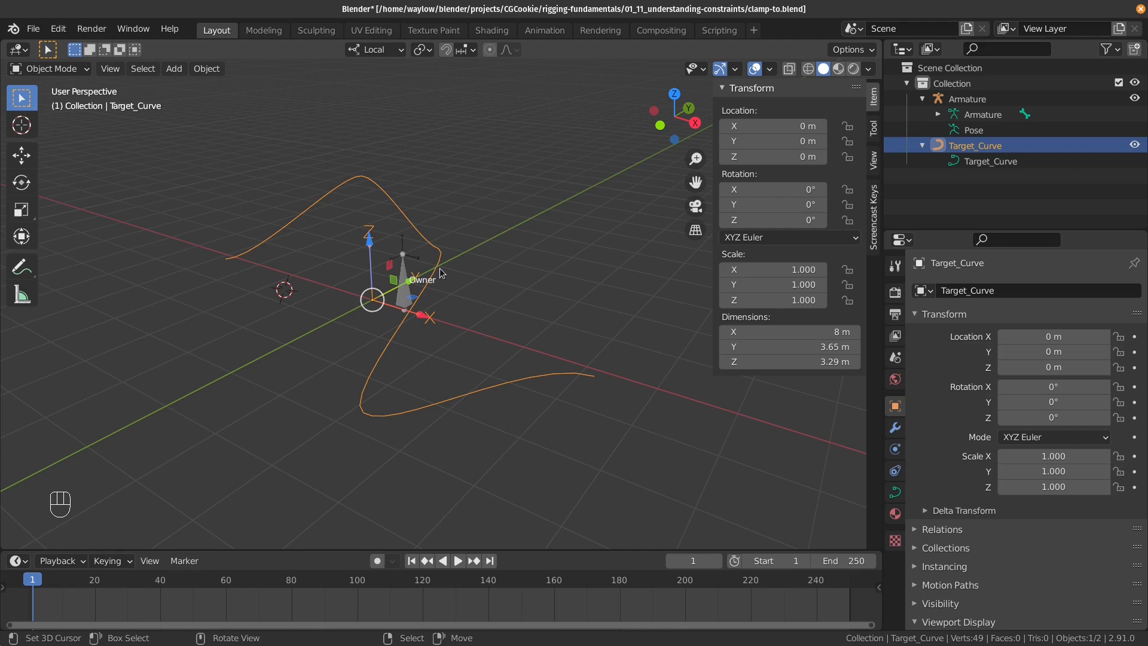
{"action": "left_click", "coordinate": [404, 282], "text": "shift"}
{"action": "key", "text": "Tab"}
{"action": "key", "text": "Tab"}
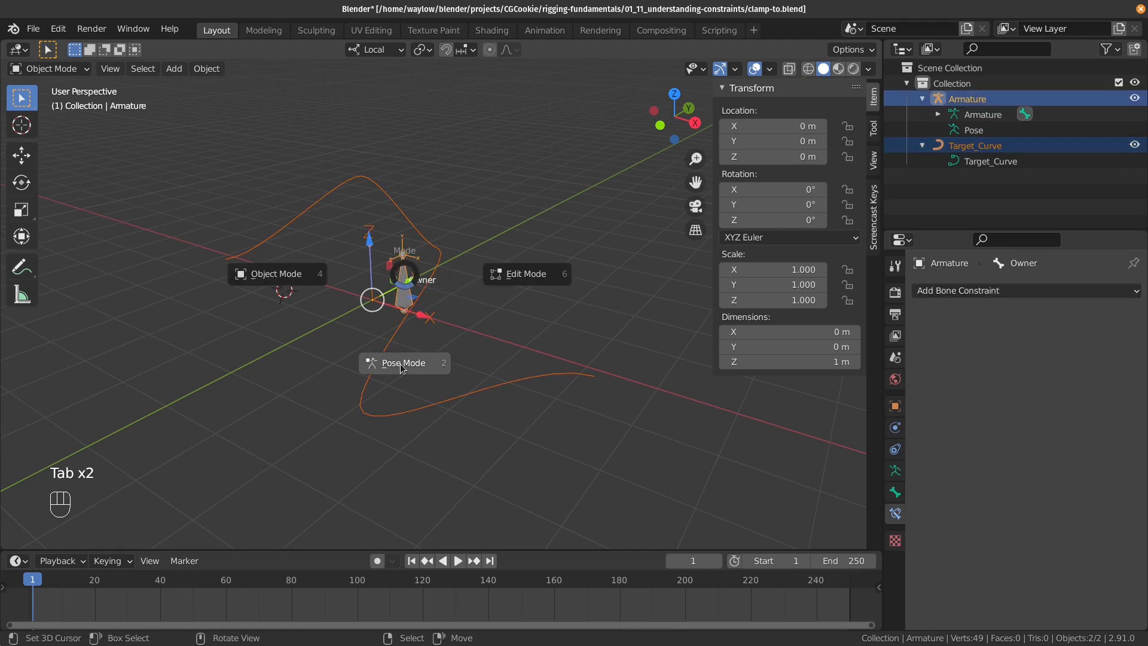
{"action": "left_click", "coordinate": [402, 363]}
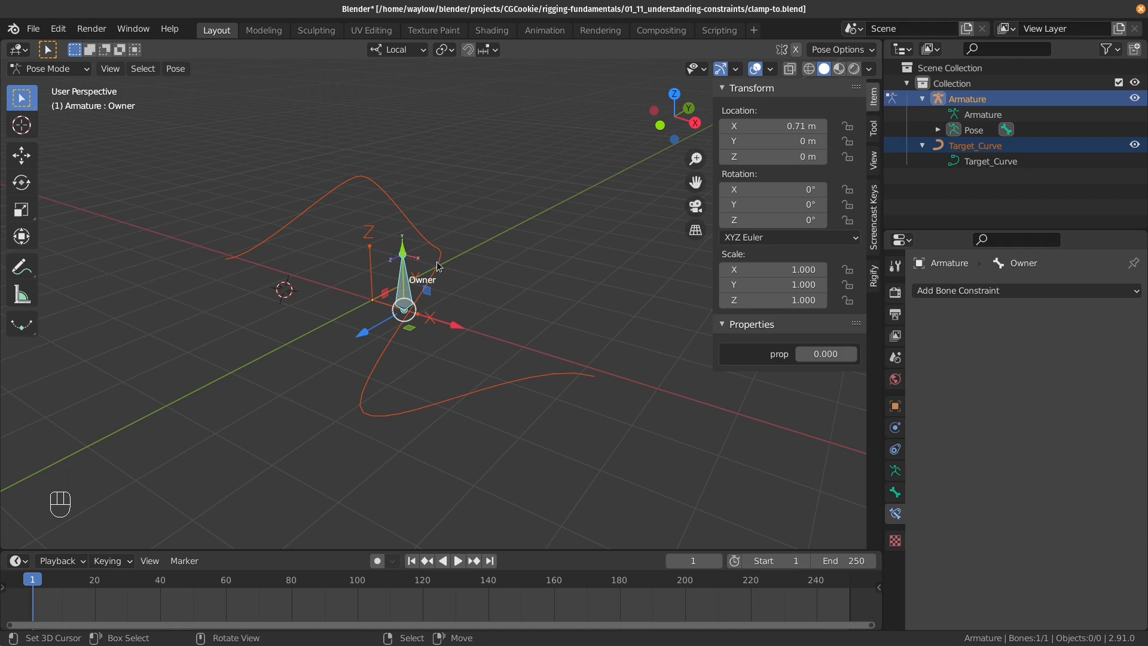
Add a Clamp To constraint to the Owner bone with Target_Curve as its target
{"action": "middle_click_drag", "start_coordinate": [429, 292], "coordinate": [441, 299]}
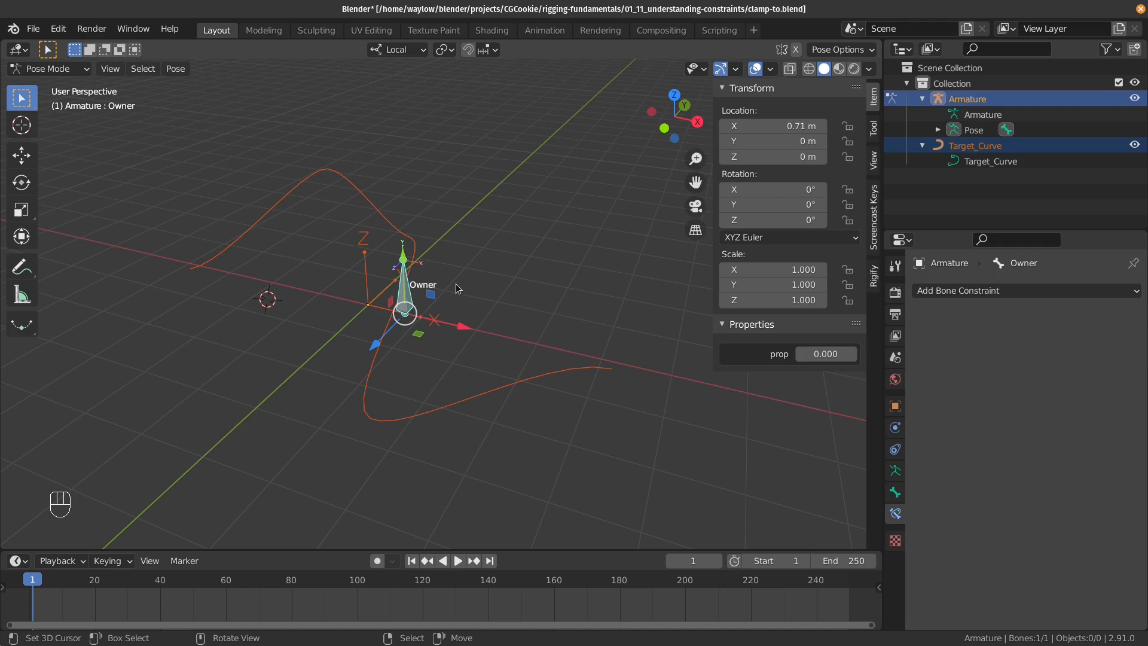
{"action": "key", "text": "shift+ctrl+c"}
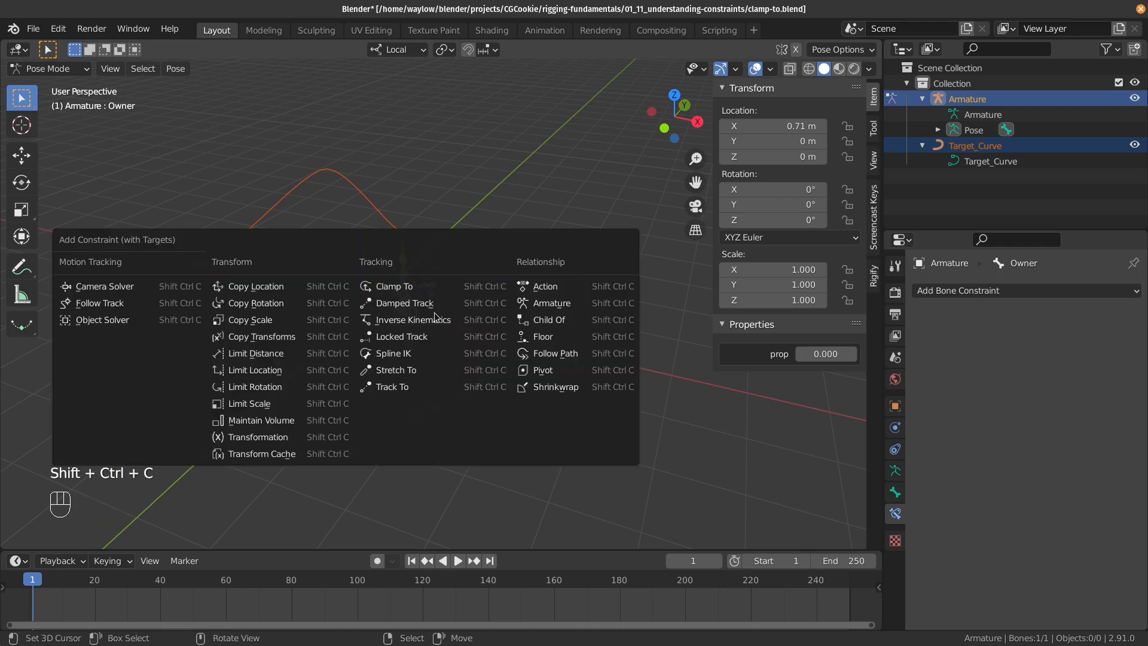
{"action": "left_click", "coordinate": [431, 292]}
Try moving the Owner bone along the curve and rotating it freely, cancelling both transforms
{"action": "middle_click_drag", "start_coordinate": [431, 293], "coordinate": [484, 283]}
{"action": "middle_click_drag", "start_coordinate": [349, 357], "coordinate": [379, 333]}
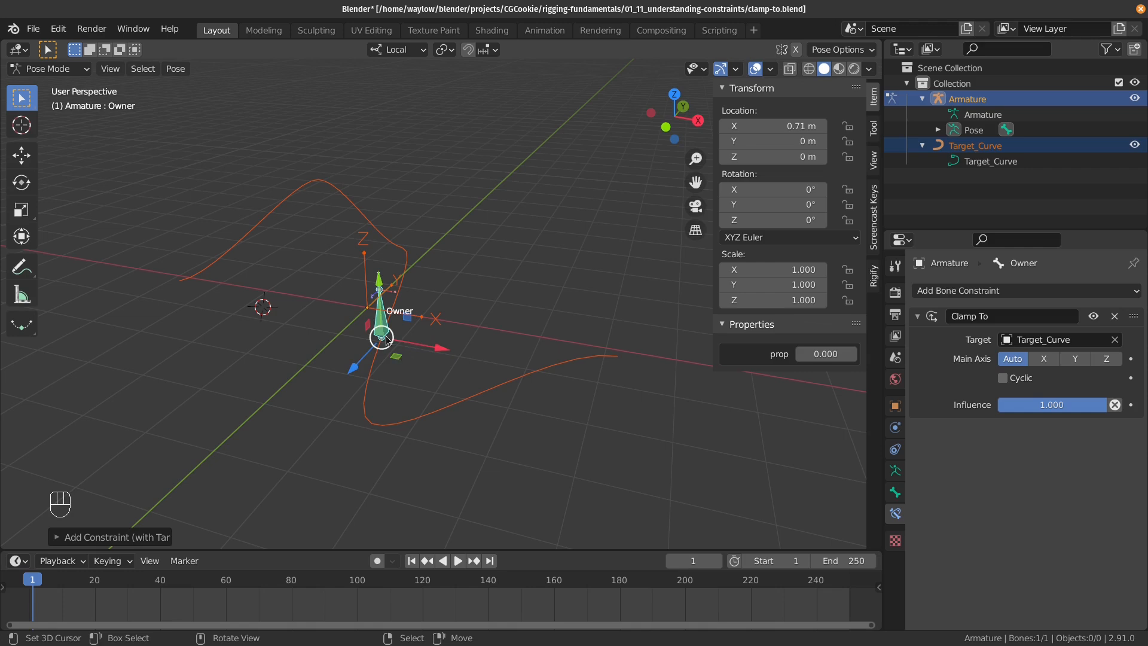
{"action": "key", "text": "g"}
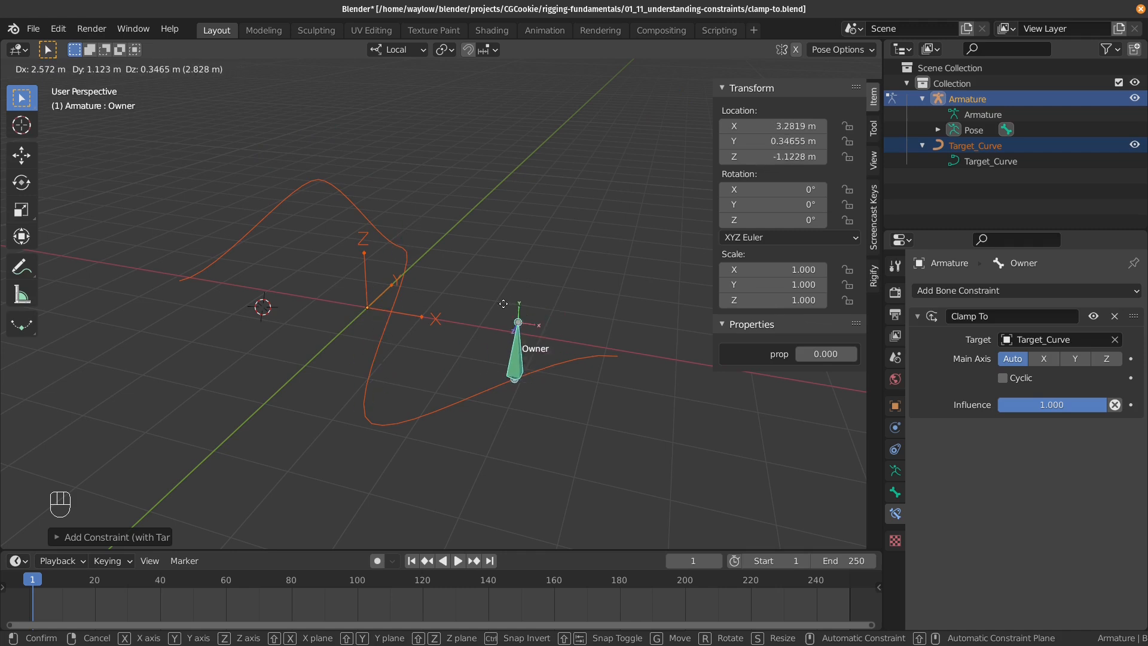
{"action": "key", "text": "Escape"}
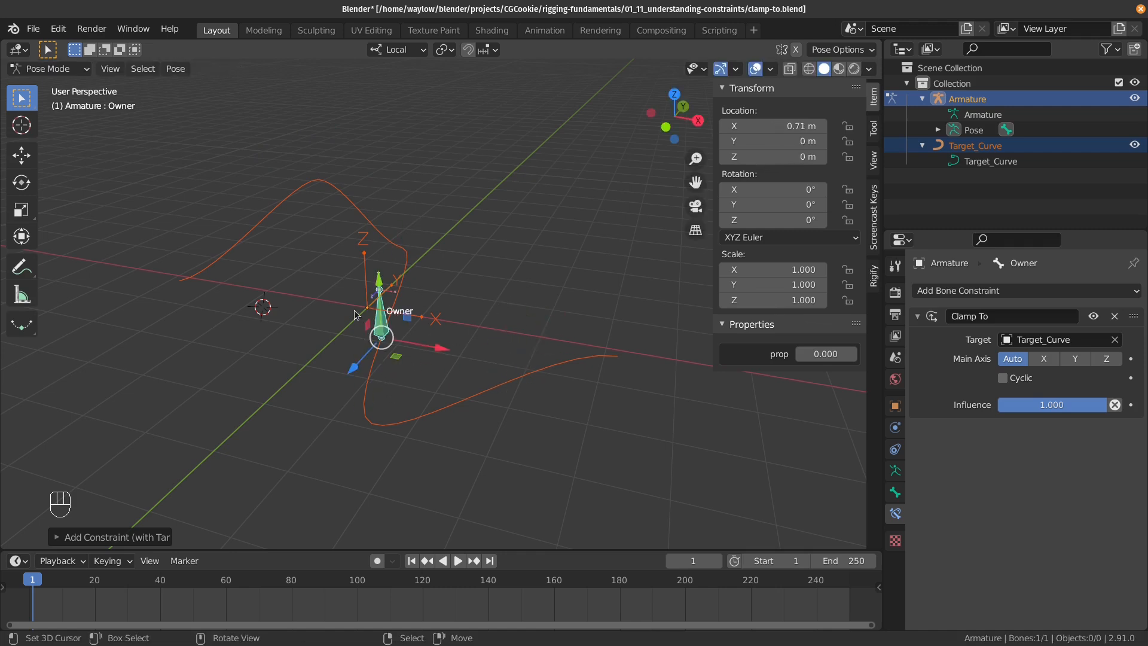
{"action": "key", "text": "r"}
{"action": "key", "text": "r"}
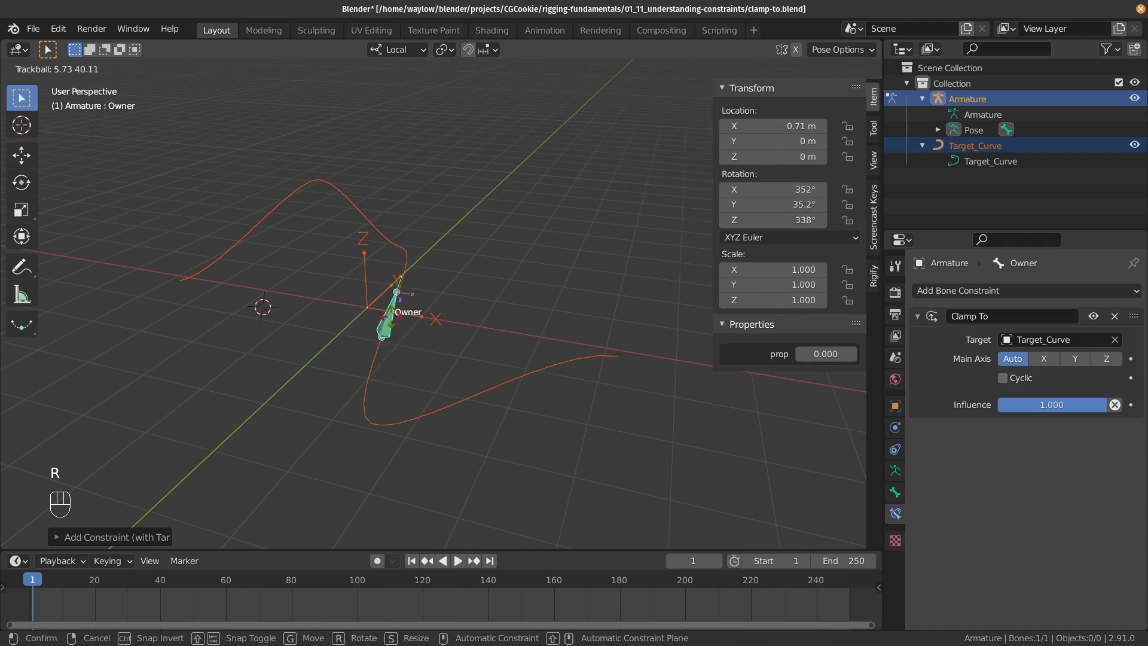
{"action": "key", "text": "Escape"}
Set the transform orientation to Global and try moving the Owner bone along the X axis
{"action": "middle_click_drag", "start_coordinate": [431, 326], "coordinate": [393, 366]}
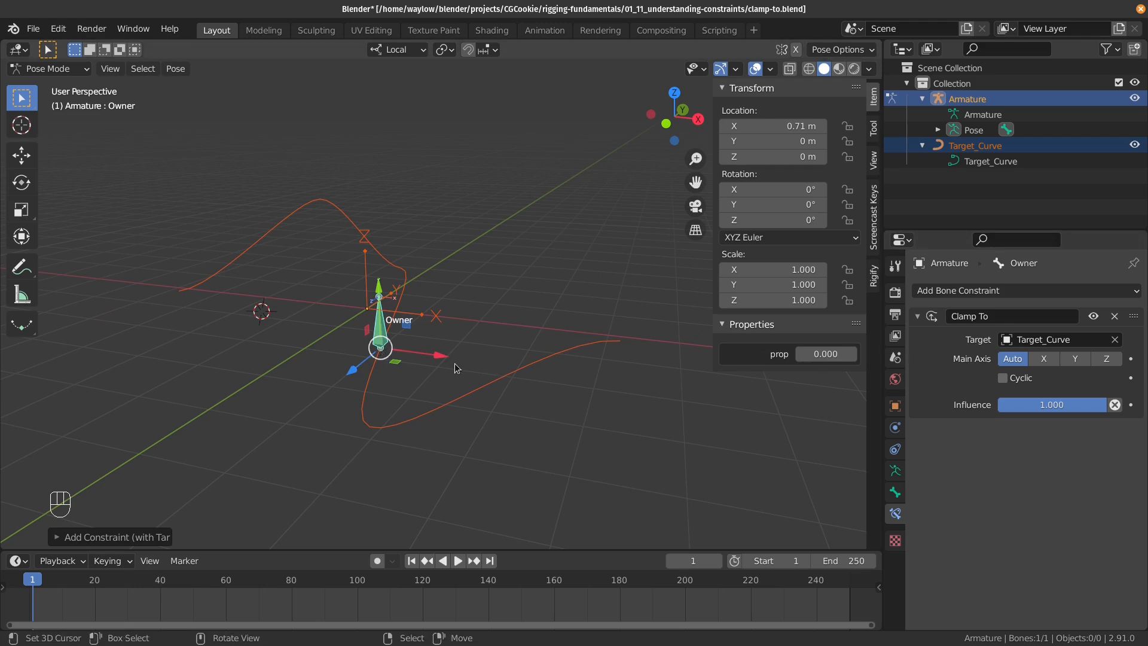
{"action": "left_click", "coordinate": [378, 49]}
{"action": "left_click", "coordinate": [382, 100]}
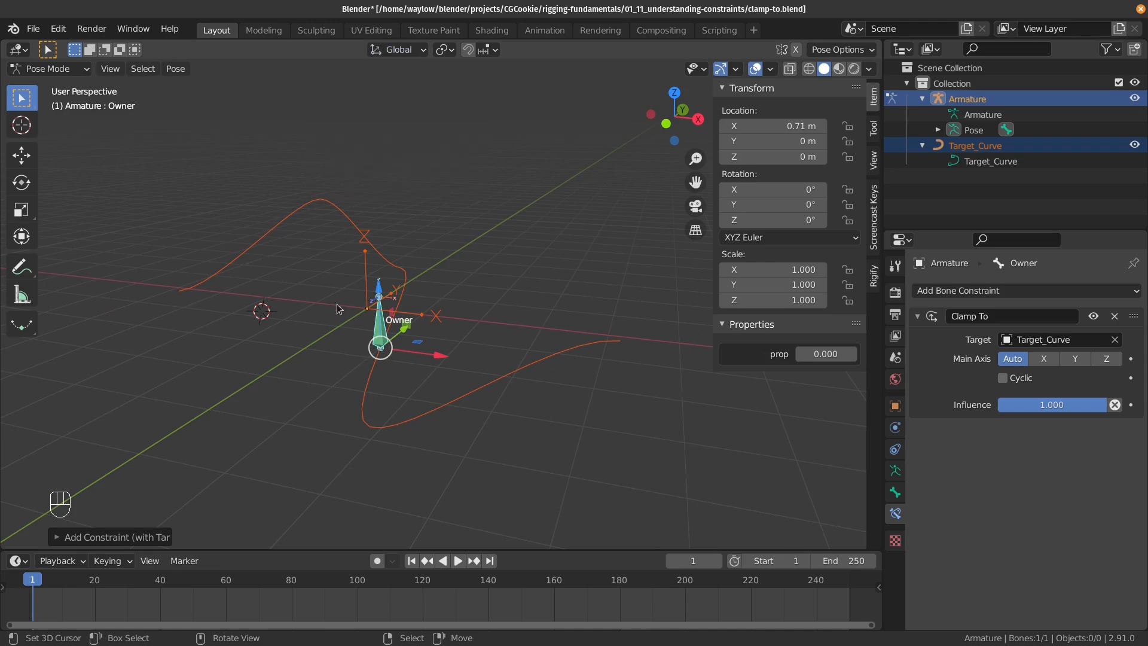
{"action": "middle_click_drag", "start_coordinate": [342, 304], "coordinate": [335, 352]}
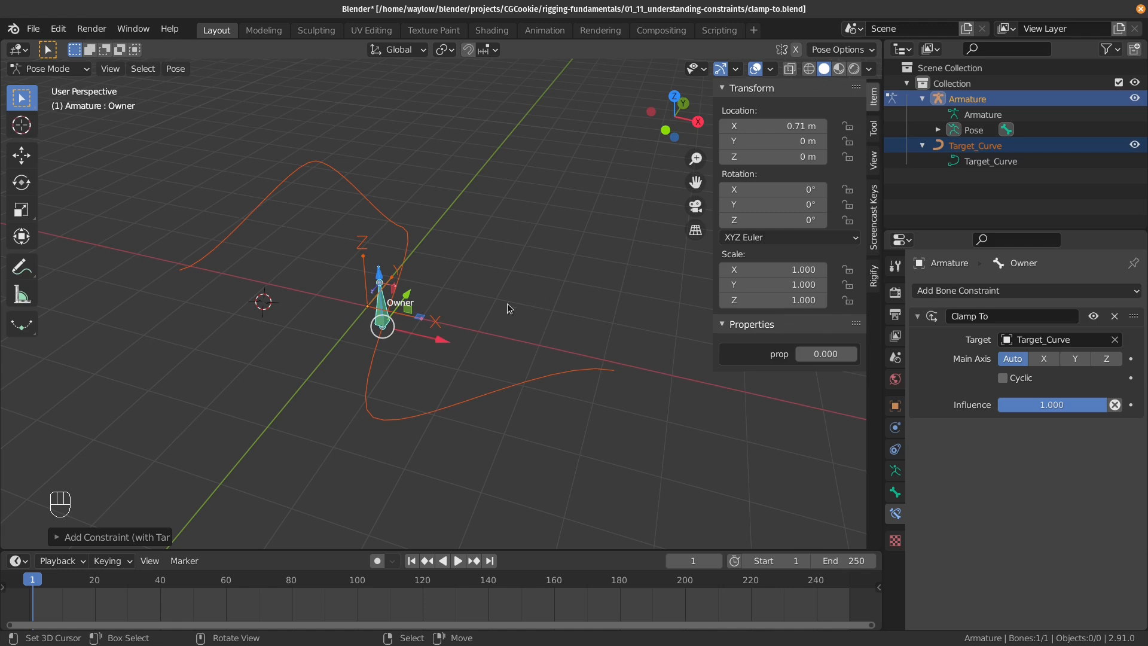
{"action": "left_click_drag", "start_coordinate": [453, 343], "coordinate": [430, 325]}
{"action": "key", "text": "Escape"}
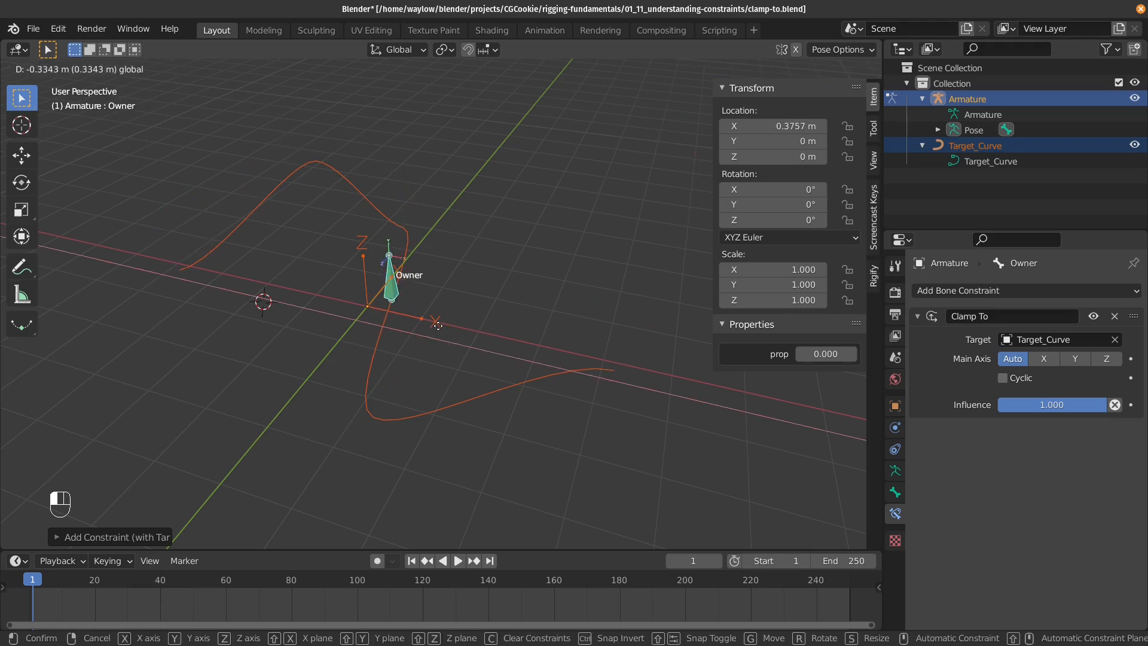
{"action": "key", "text": "Escape"}
Set the Clamp To constraint's main axis to X and try moving the Owner bone along global X
{"action": "left_click", "coordinate": [1063, 361]}
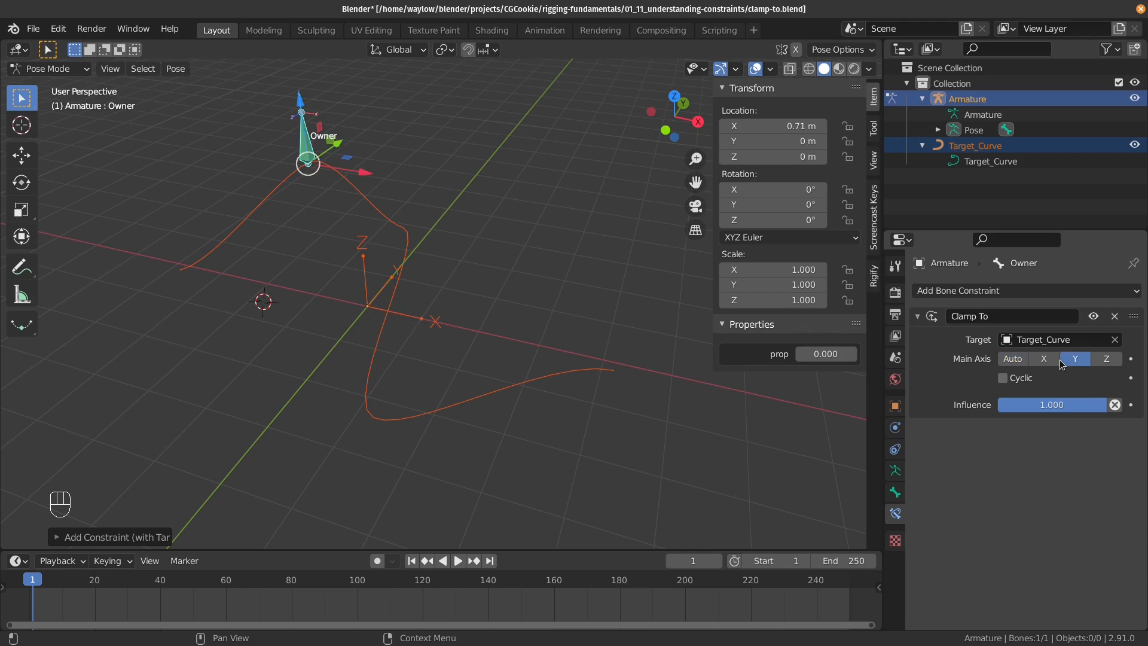
{"action": "left_click", "coordinate": [1044, 360]}
{"action": "left_click_drag", "start_coordinate": [450, 348], "coordinate": [484, 331]}
{"action": "key", "text": "Escape"}
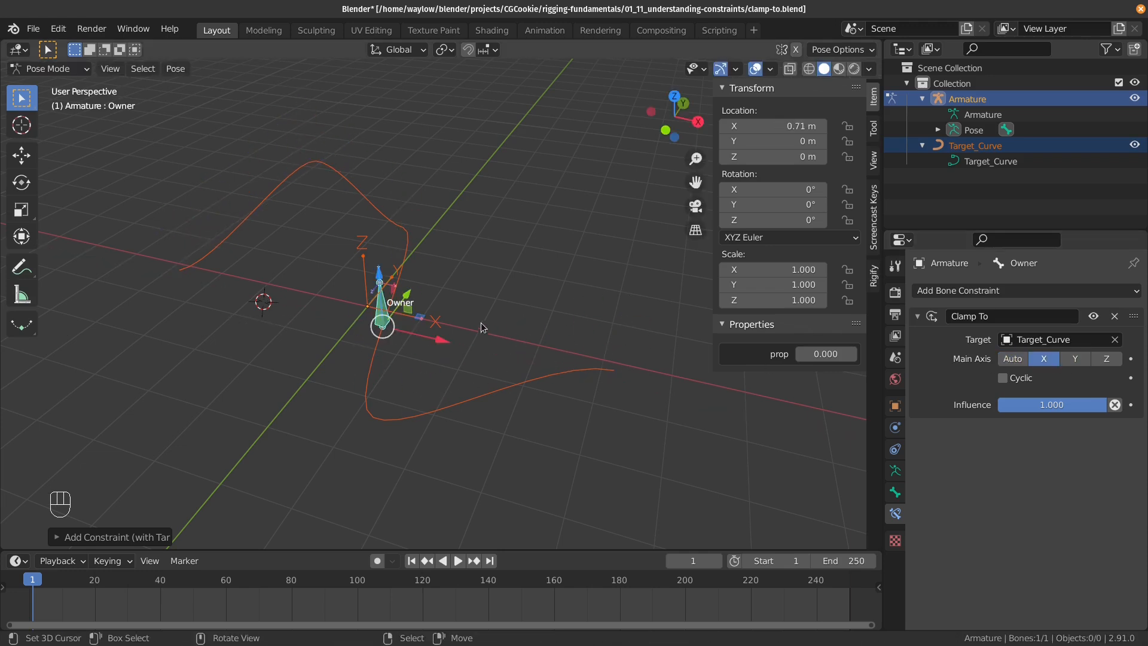
Set the Clamp To constraint's main axis to Y and try moving the Owner bone along global Y
{"action": "left_click", "coordinate": [1076, 359]}
{"action": "middle_click_drag", "start_coordinate": [410, 207], "coordinate": [361, 197]}
{"action": "left_click_drag", "start_coordinate": [466, 120], "coordinate": [597, 163]}
{"action": "right_click", "coordinate": [597, 163]}
Set the Clamp To constraint's main axis to Z and try moving the Owner bone along global Z
{"action": "middle_click_drag", "start_coordinate": [505, 265], "coordinate": [541, 265]}
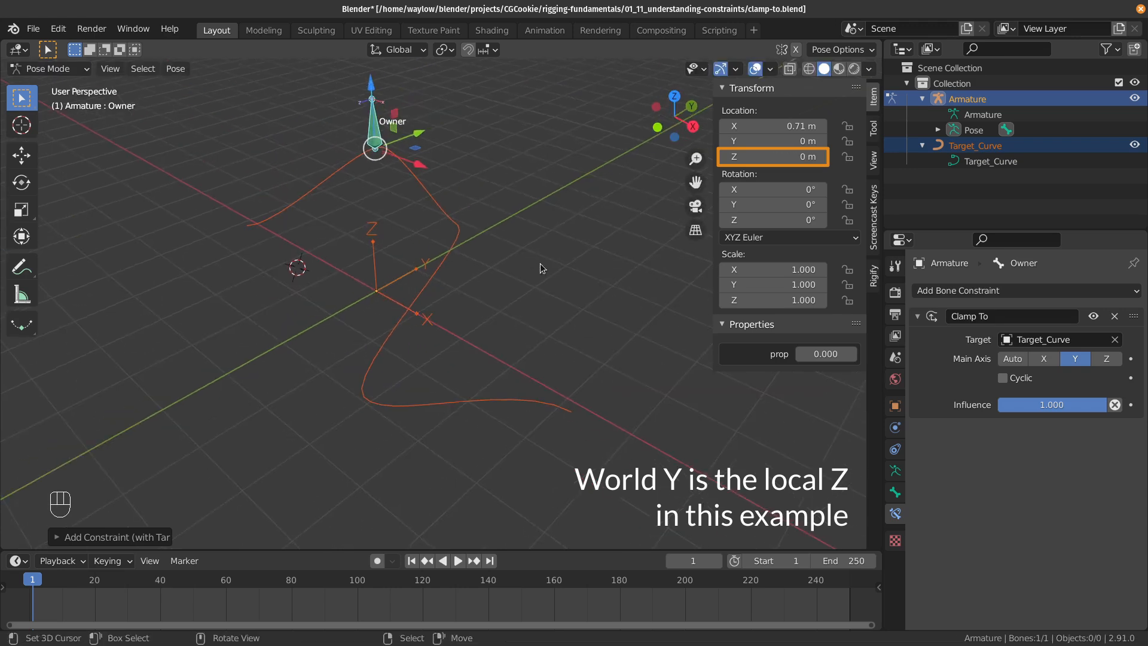
{"action": "left_click", "coordinate": [1107, 358]}
{"action": "middle_click_drag", "start_coordinate": [400, 257], "coordinate": [420, 254]}
{"action": "key", "text": "g"}
{"action": "key", "text": "z"}
{"action": "left_click_drag", "start_coordinate": [346, 327], "coordinate": [425, 205]}
{"action": "right_click", "coordinate": [425, 205]}
{"action": "middle_click_drag", "start_coordinate": [368, 288], "coordinate": [391, 296]}
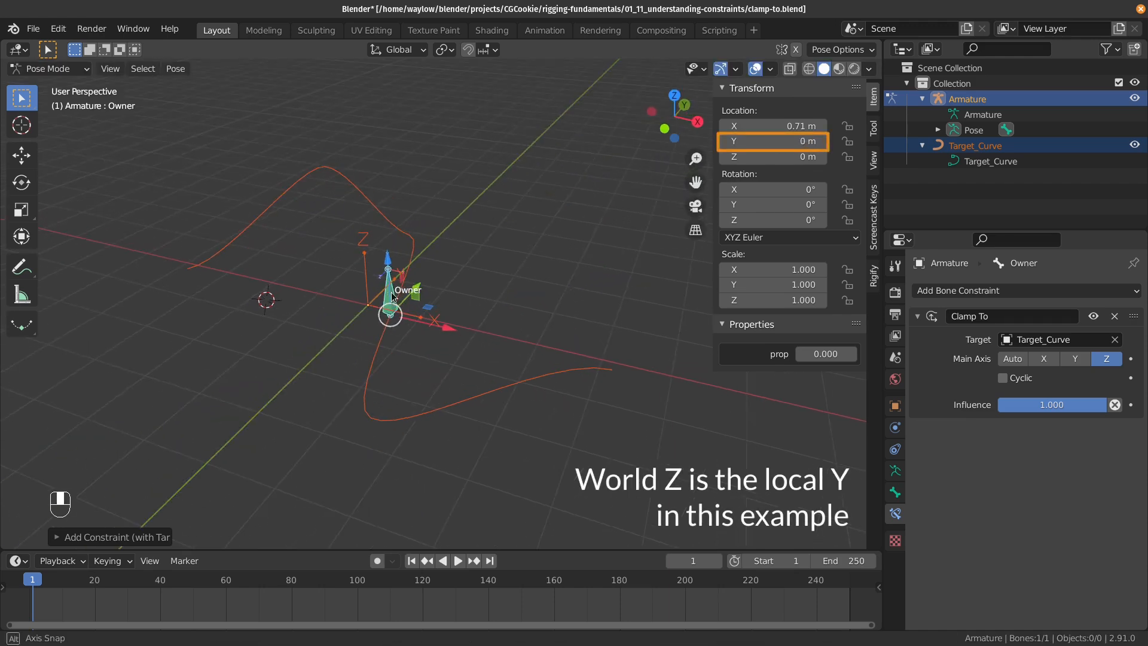
Enable Cyclic on the Clamp To constraint and try moving the Owner bone vertically along Z
{"action": "left_click", "coordinate": [1004, 379]}
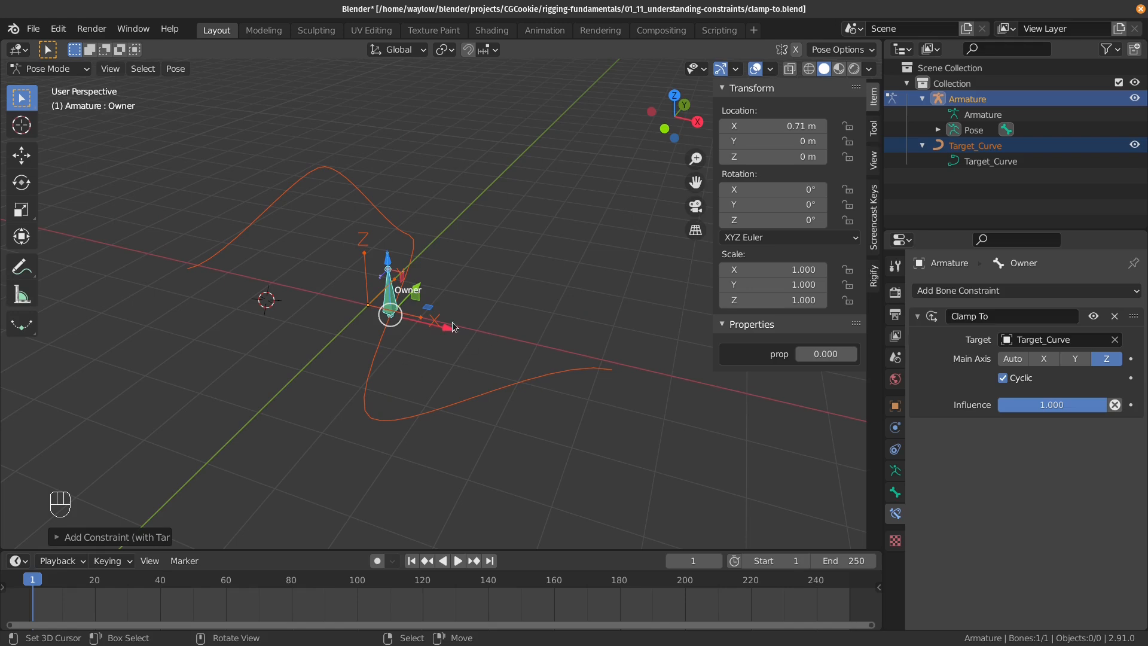
{"action": "left_click_drag", "start_coordinate": [387, 258], "coordinate": [334, 400]}
{"action": "right_click", "coordinate": [370, 395]}
Leave Pose Mode on the armature, select Target_Curve, and switch it to Edit Mode
{"action": "left_click", "coordinate": [266, 236]}
{"action": "key", "text": "Tab"}
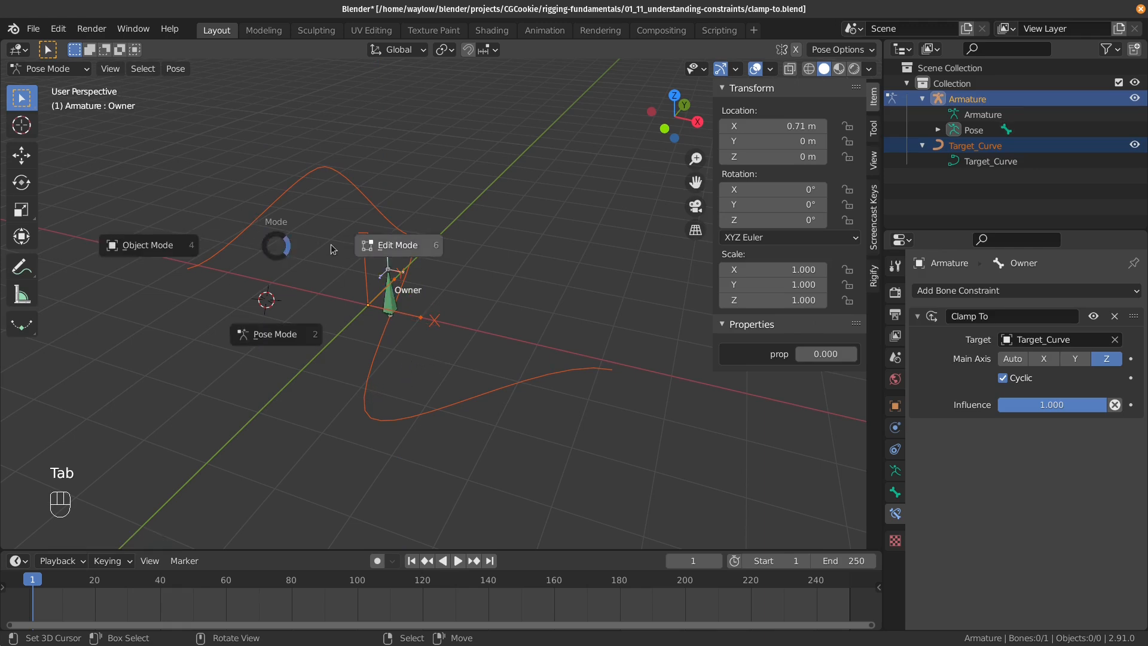
{"action": "left_click", "coordinate": [195, 247]}
{"action": "left_click", "coordinate": [244, 223]}
{"action": "key", "text": "Tab"}
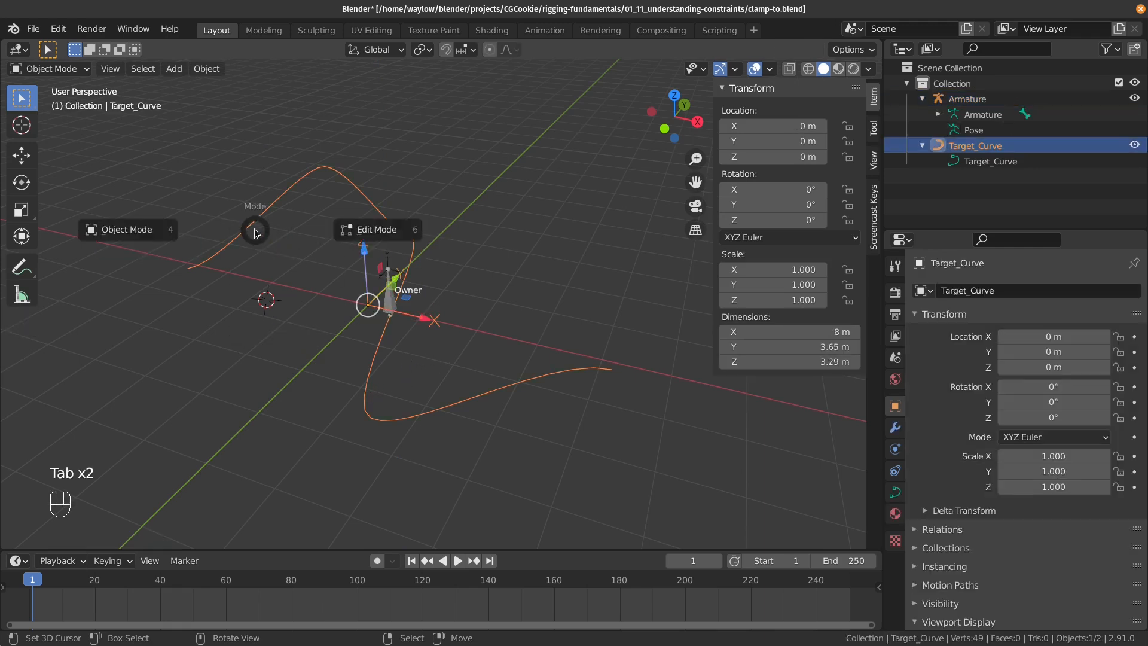
{"action": "left_click", "coordinate": [388, 236]}
Select all control points of Target_Curve, close the curve with Toggle Cyclic, and return to Object Mode
{"action": "key", "text": "a"}
{"action": "key", "text": "a"}
{"action": "key", "text": "a"}
{"action": "key", "text": "c"}
{"action": "left_click", "coordinate": [205, 68]}
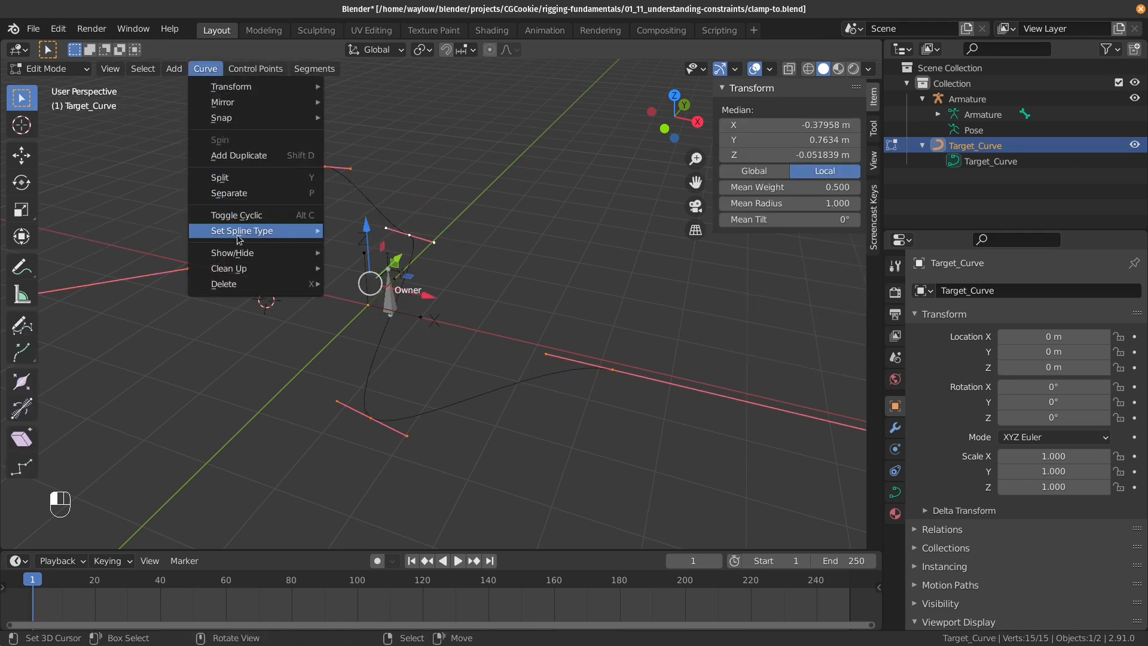
{"action": "left_click", "coordinate": [236, 217]}
{"action": "middle_click_drag", "start_coordinate": [386, 377], "coordinate": [458, 338]}
{"action": "key", "text": "Tab"}
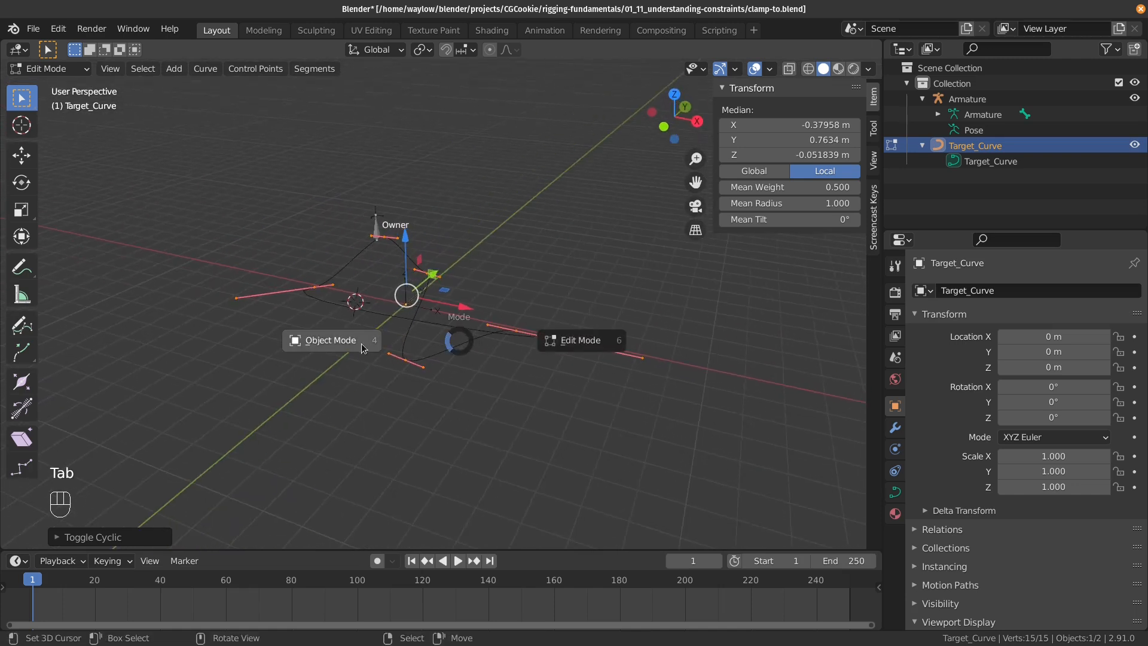
In the armature's Pose Mode, set the Clamp To main axis to Auto and try sliding the Owner bone's X location
{"action": "left_click", "coordinate": [383, 224]}
{"action": "key", "text": "Tab"}
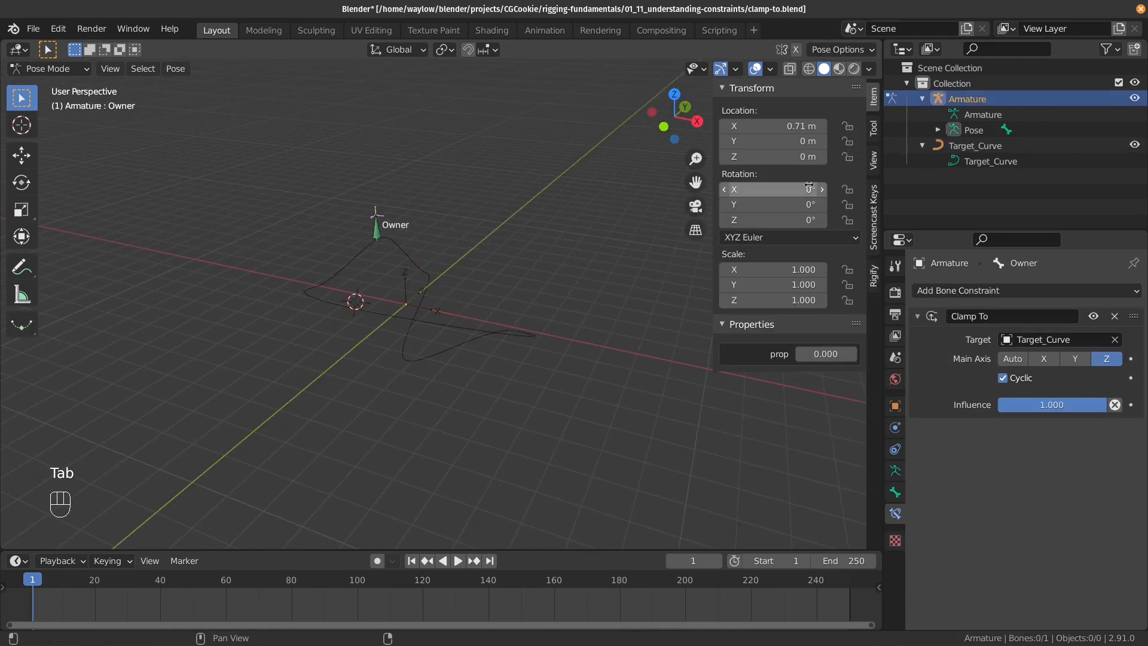
{"action": "left_click", "coordinate": [1013, 359]}
{"action": "left_click_drag", "start_coordinate": [756, 126], "coordinate": [942, 126]}
{"action": "right_click", "coordinate": [771, 126]}
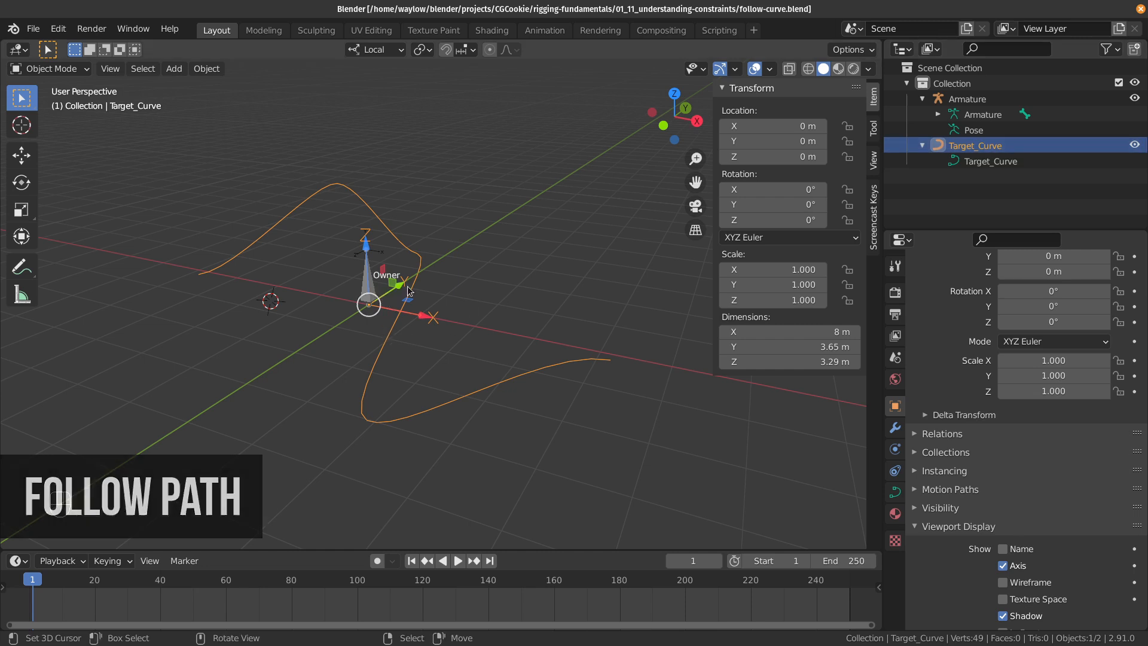
Open the armature in Edit Mode from the right orthographic view and set the pivot point to Active Element
{"action": "left_click", "coordinate": [368, 294]}
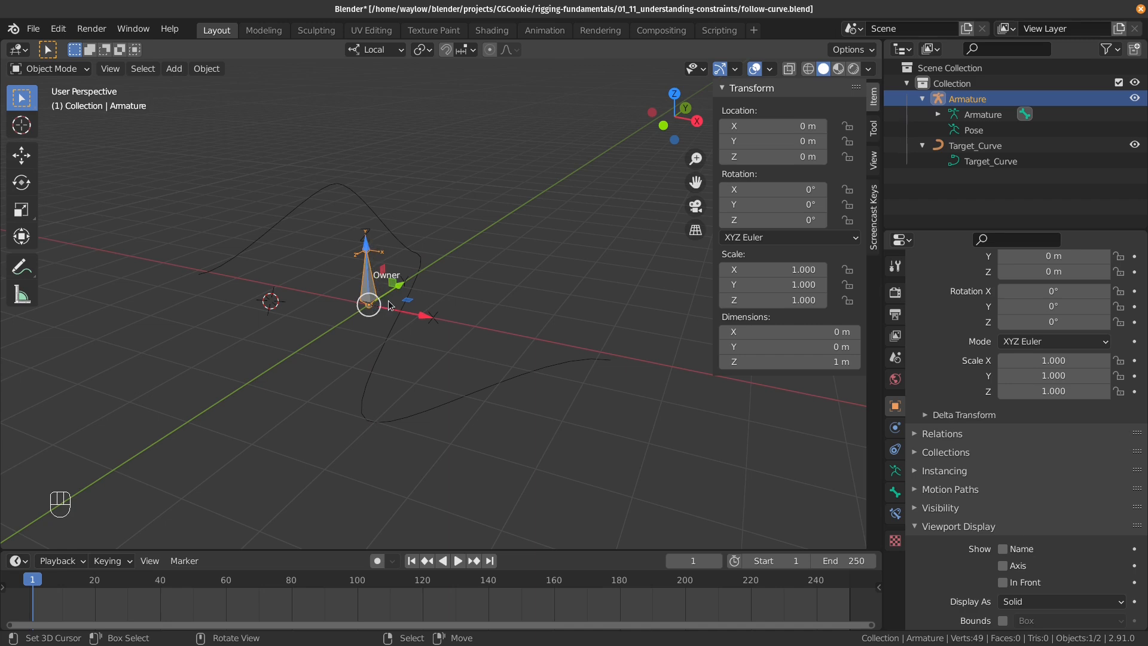
{"action": "key", "text": "KP_3"}
{"action": "scroll", "coordinate": [460, 311], "scroll_direction": "up", "scroll_amount": 4}
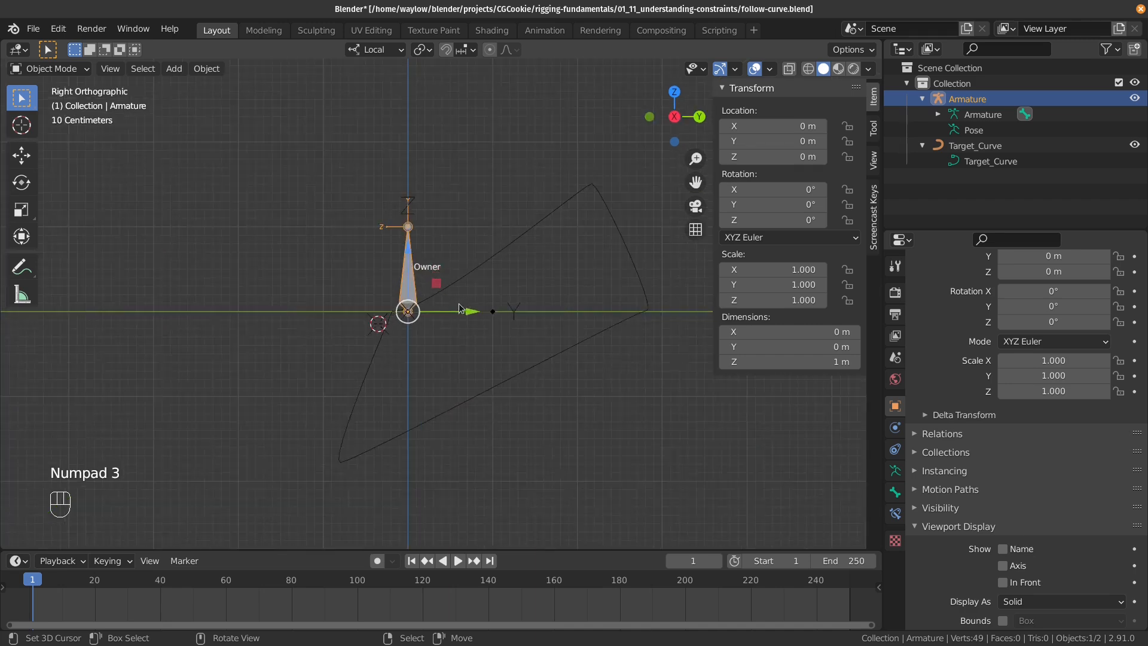
{"action": "key", "text": "Tab"}
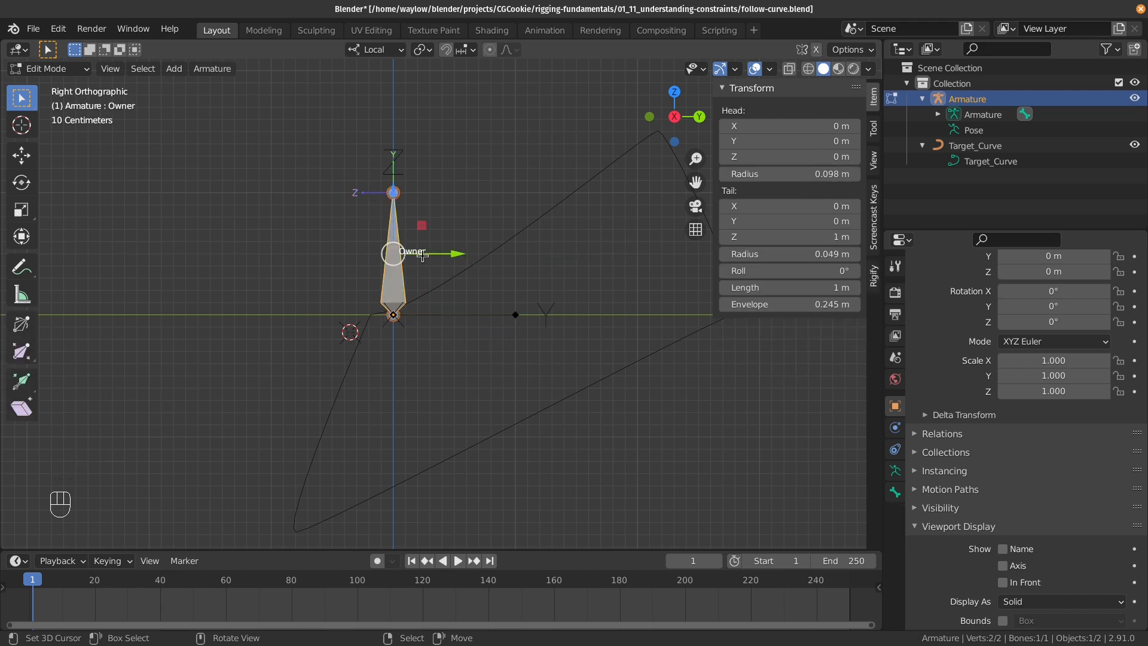
{"action": "key", "text": "period"}
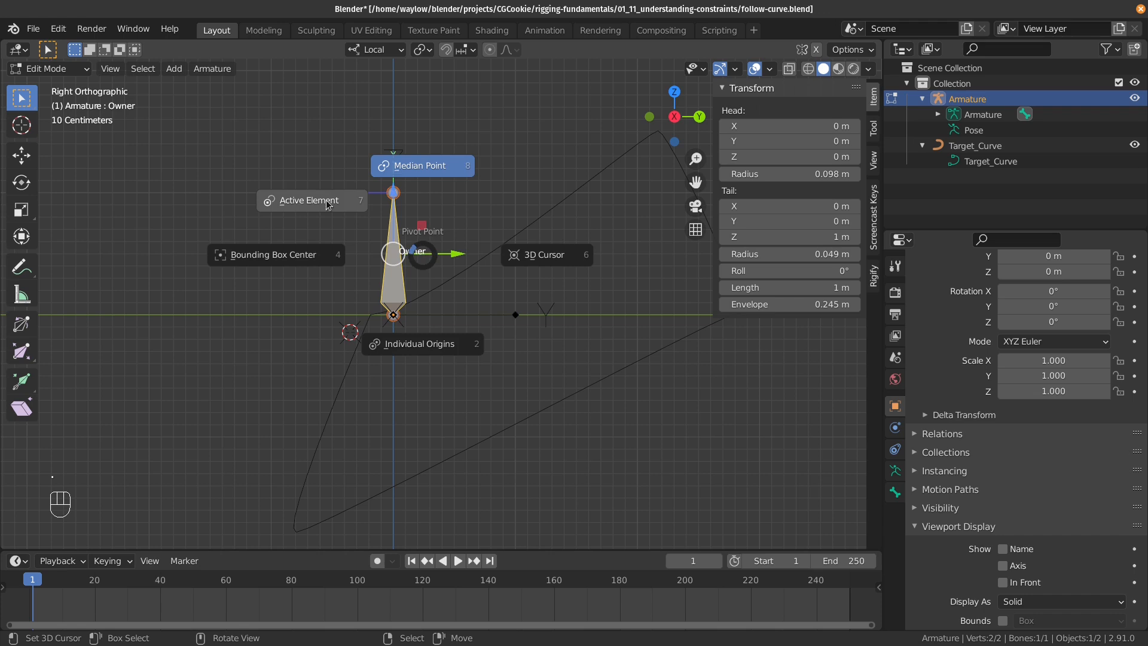
{"action": "left_click", "coordinate": [327, 205]}
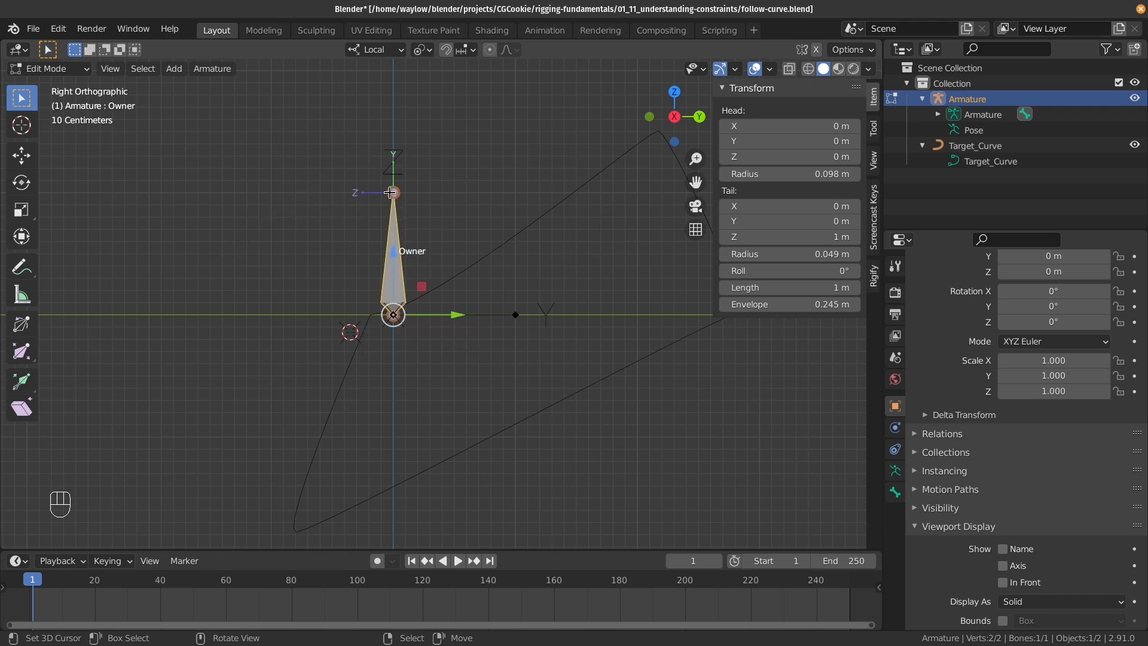
Rotate the Owner bone about its head to lie flat along Y, with its tail at Y 1 m and Z 0 m, and leave Edit Mode
{"action": "key", "text": "r"}
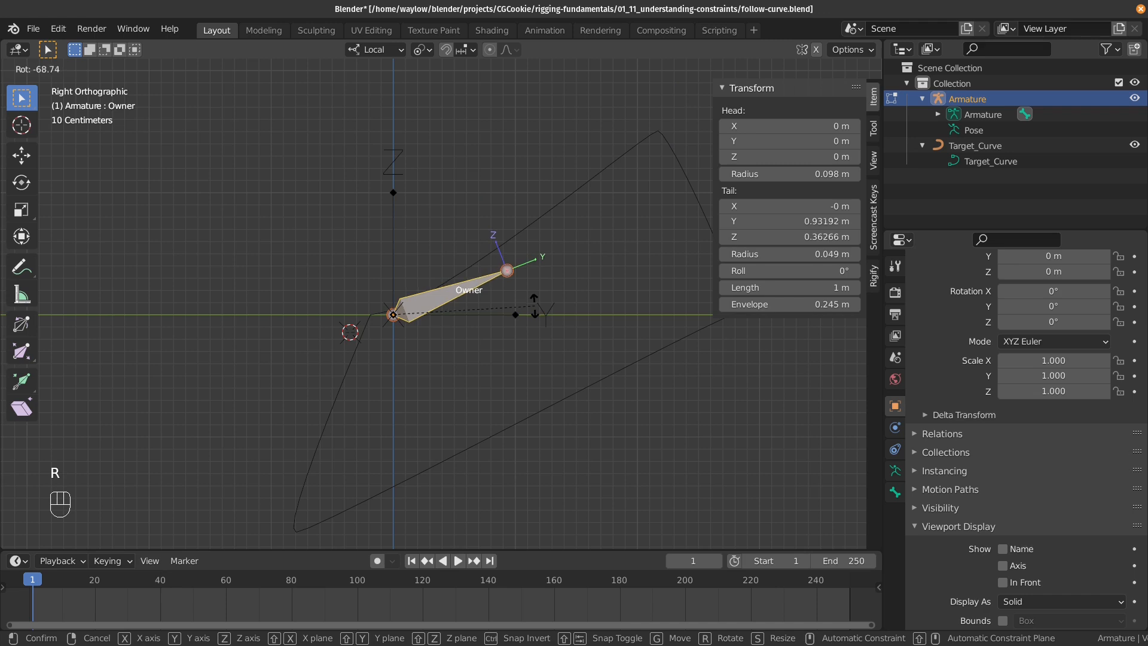
{"action": "left_click", "coordinate": [526, 311]}
{"action": "middle_click_drag", "start_coordinate": [526, 311], "coordinate": [434, 289]}
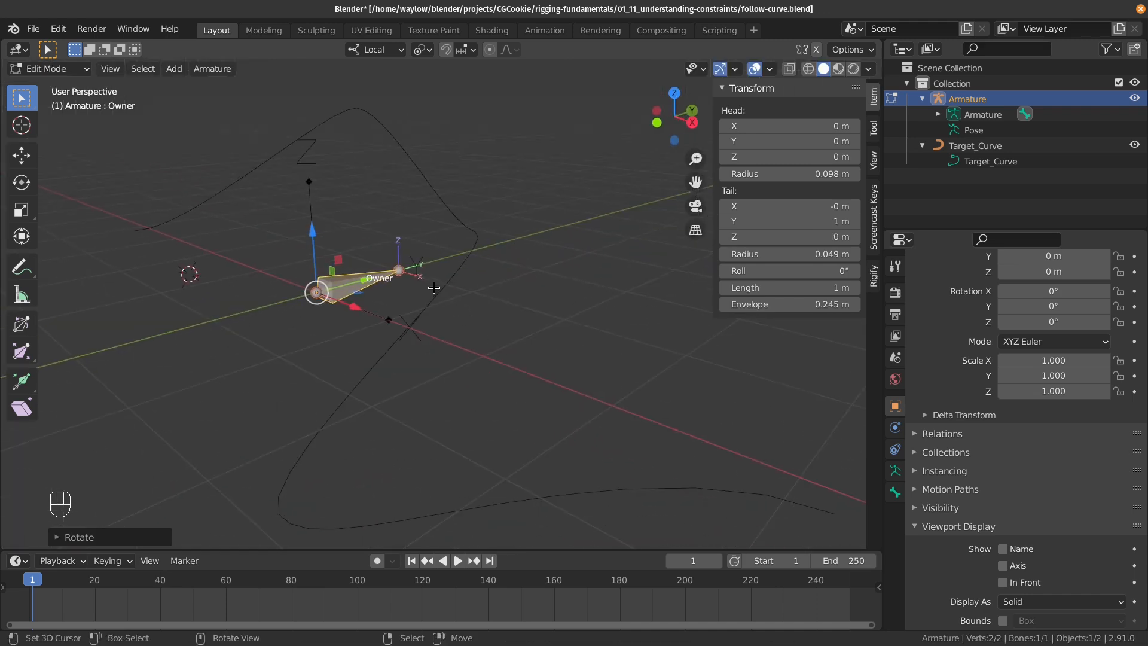
{"action": "middle_click_drag", "start_coordinate": [334, 309], "coordinate": [446, 349]}
{"action": "key", "text": "Tab"}
{"action": "left_click", "coordinate": [396, 312]}
Select Target_Curve, add the armature to the selection as the active object, and enter Pose Mode for the flattened bone
{"action": "left_click", "coordinate": [448, 284]}
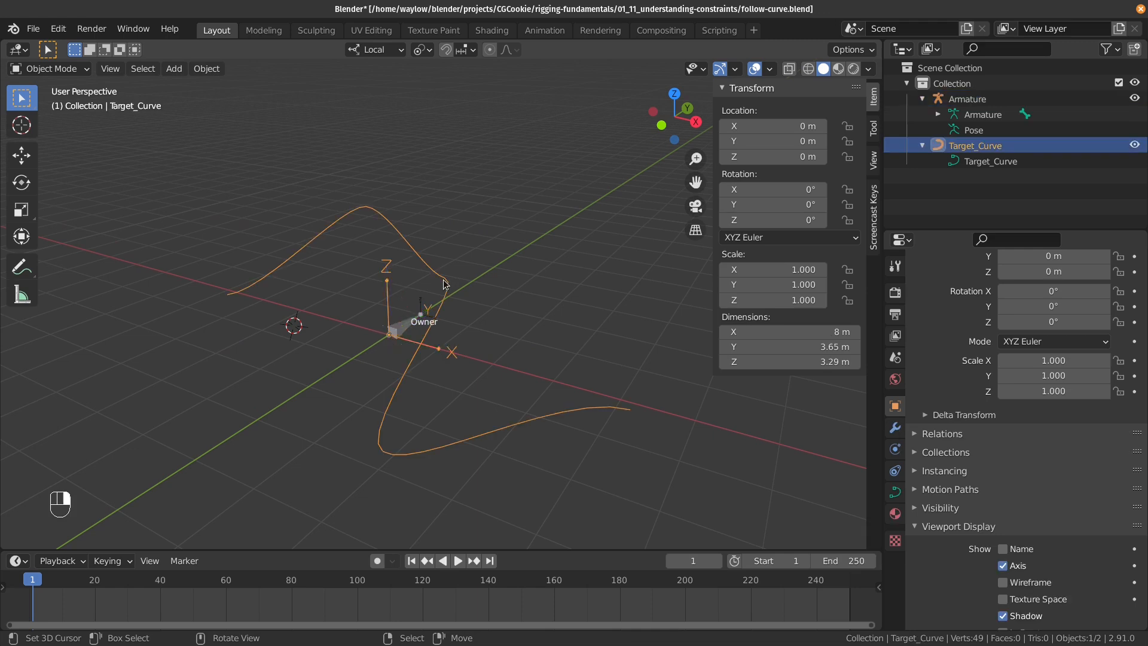
{"action": "left_click", "coordinate": [409, 334], "text": "shift"}
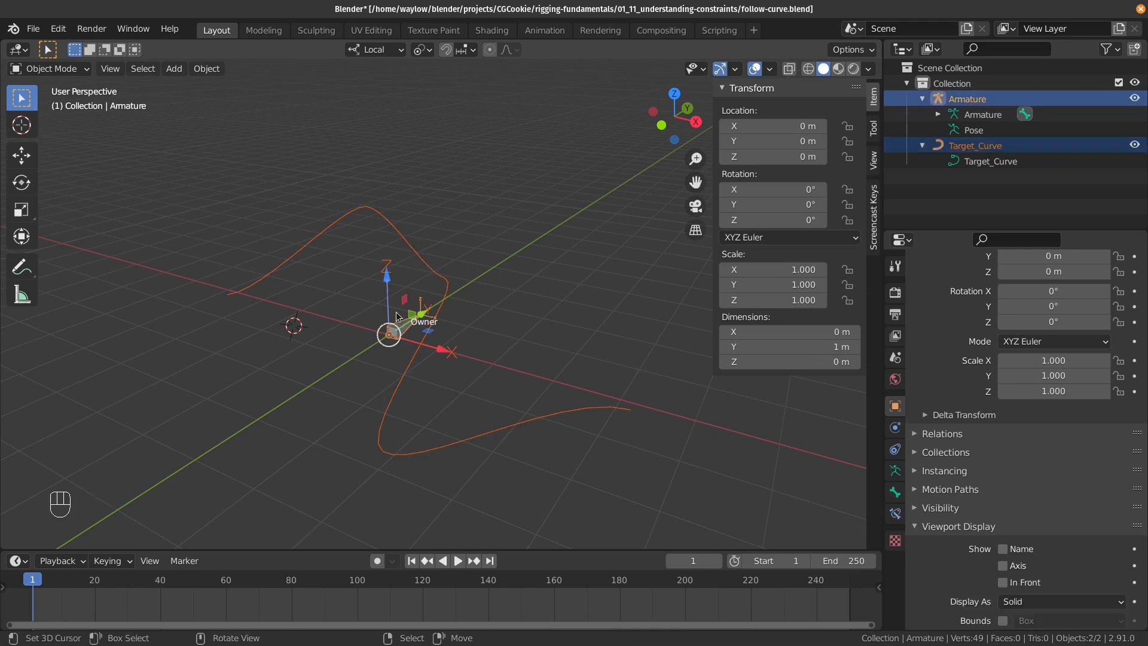
{"action": "key", "text": "Tab"}
{"action": "left_click", "coordinate": [395, 403]}
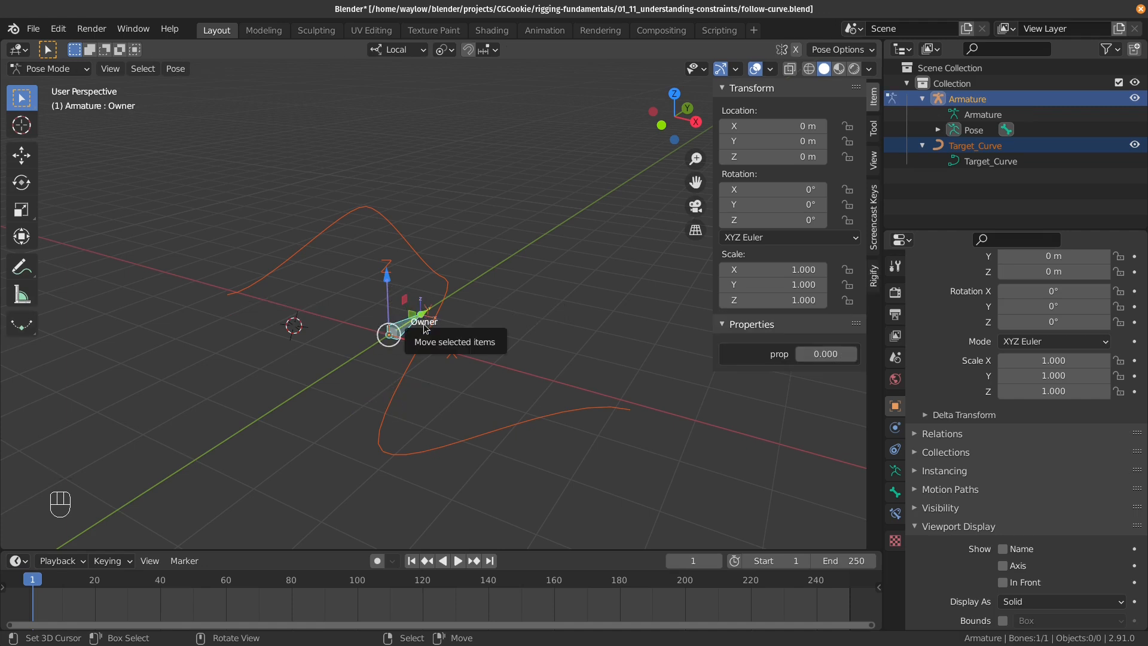
Add a Follow Path constraint to the Owner bone with Target_Curve as its target and show its bone constraint settings
{"action": "key", "text": "ctrl"}
{"action": "key", "text": "shift"}
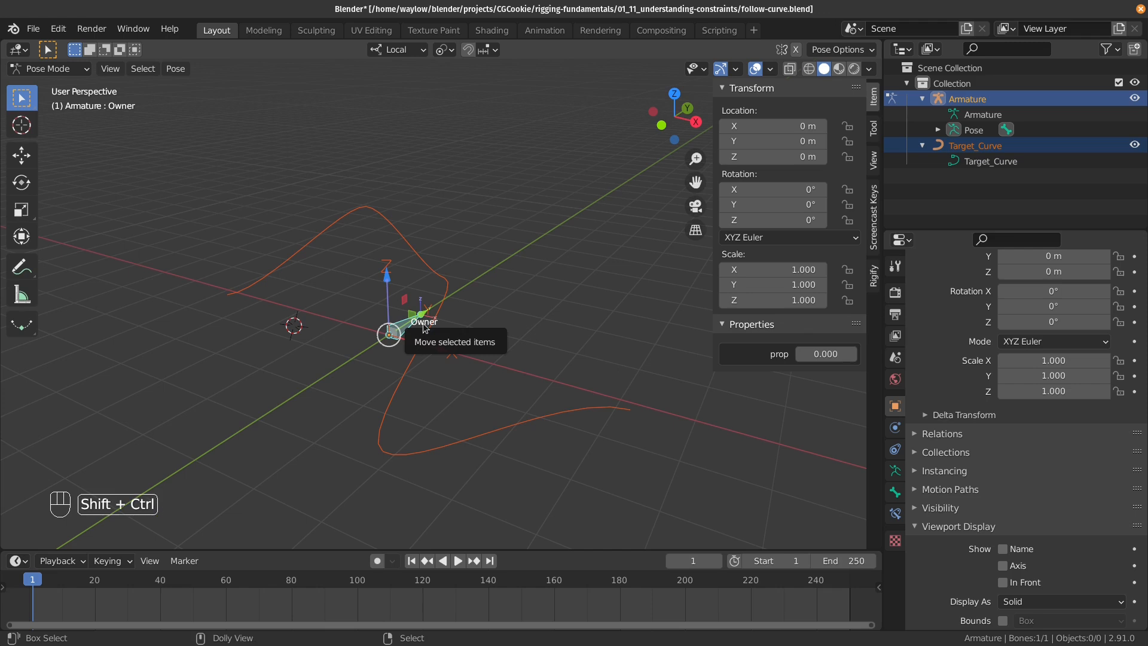
{"action": "key", "text": "shift+ctrl+c"}
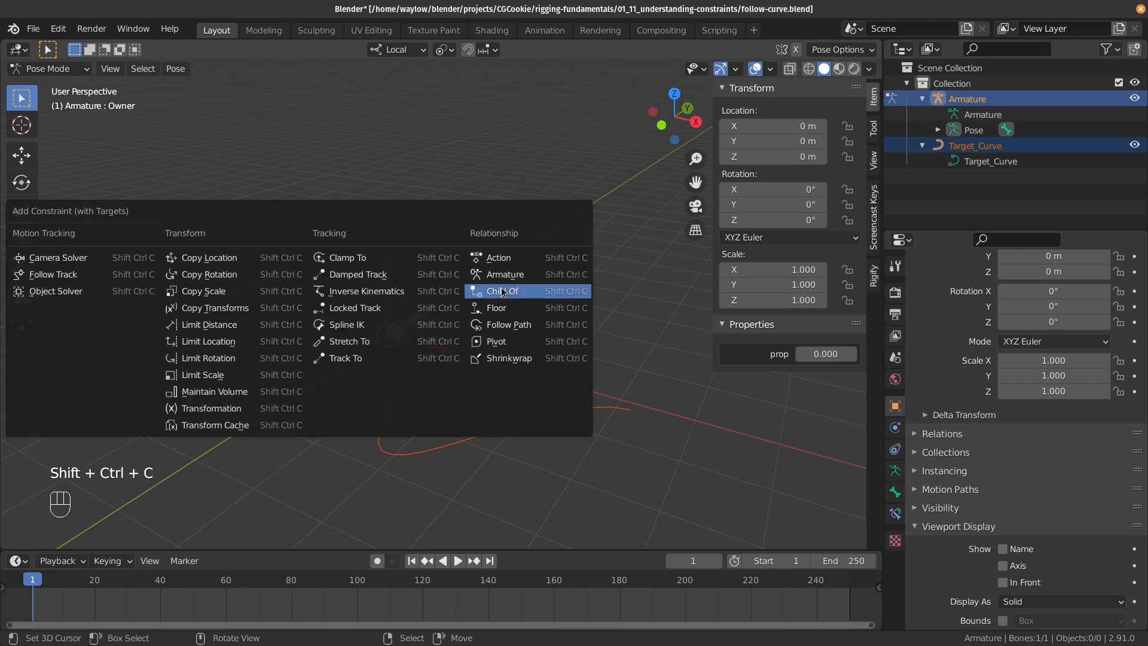
{"action": "left_click", "coordinate": [539, 326]}
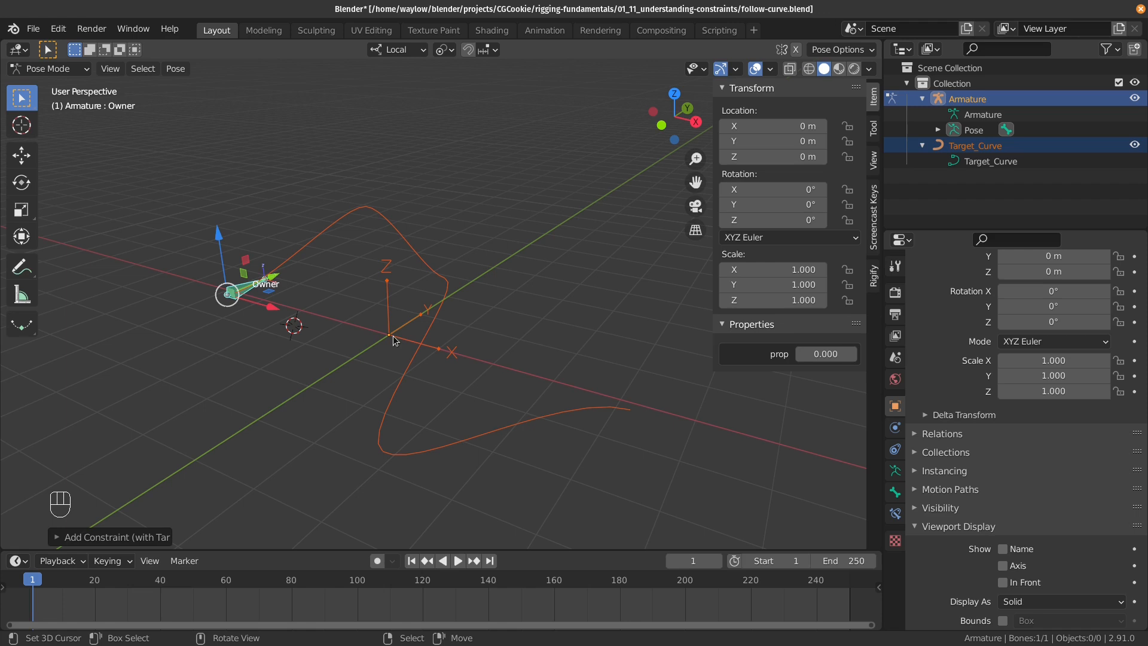
{"action": "middle_click_drag", "start_coordinate": [249, 289], "coordinate": [319, 330]}
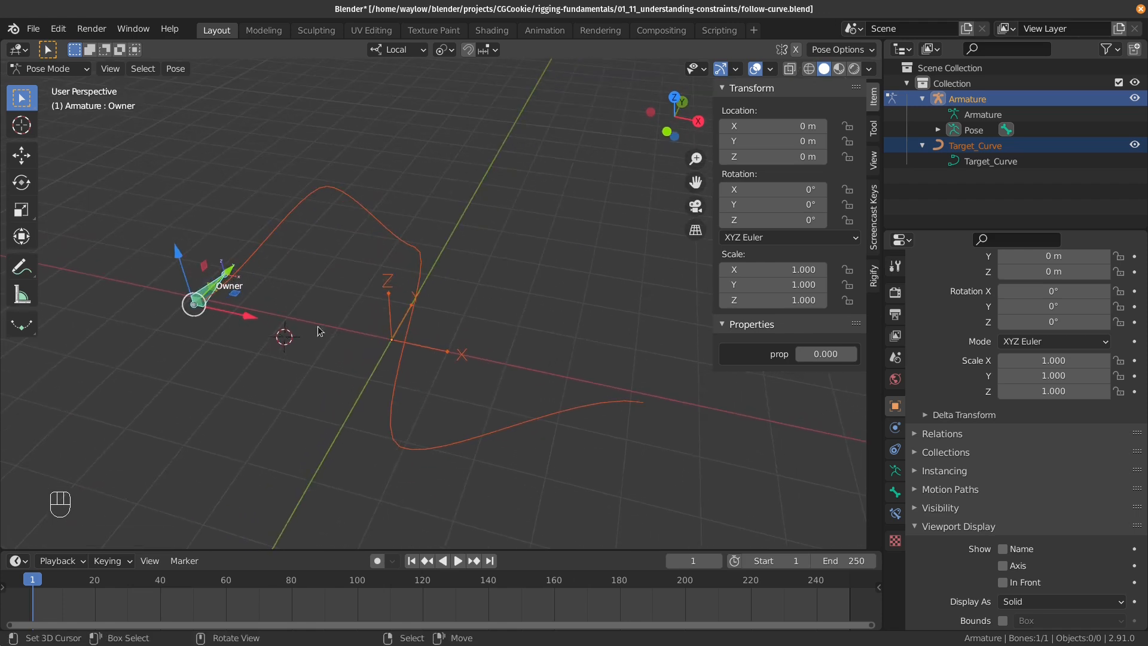
{"action": "left_click", "coordinate": [896, 514]}
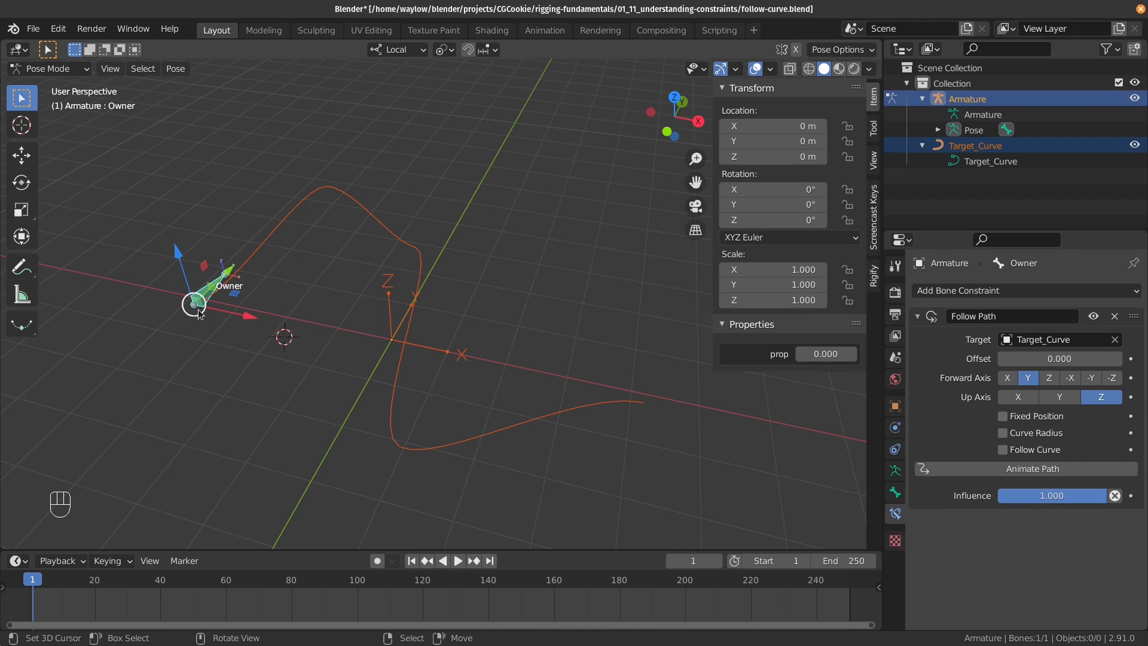
Slide the Follow Path Offset down to -115.9 to run the Owner bone along Target_Curve
{"action": "left_click_drag", "start_coordinate": [1060, 358], "coordinate": [710, 359]}
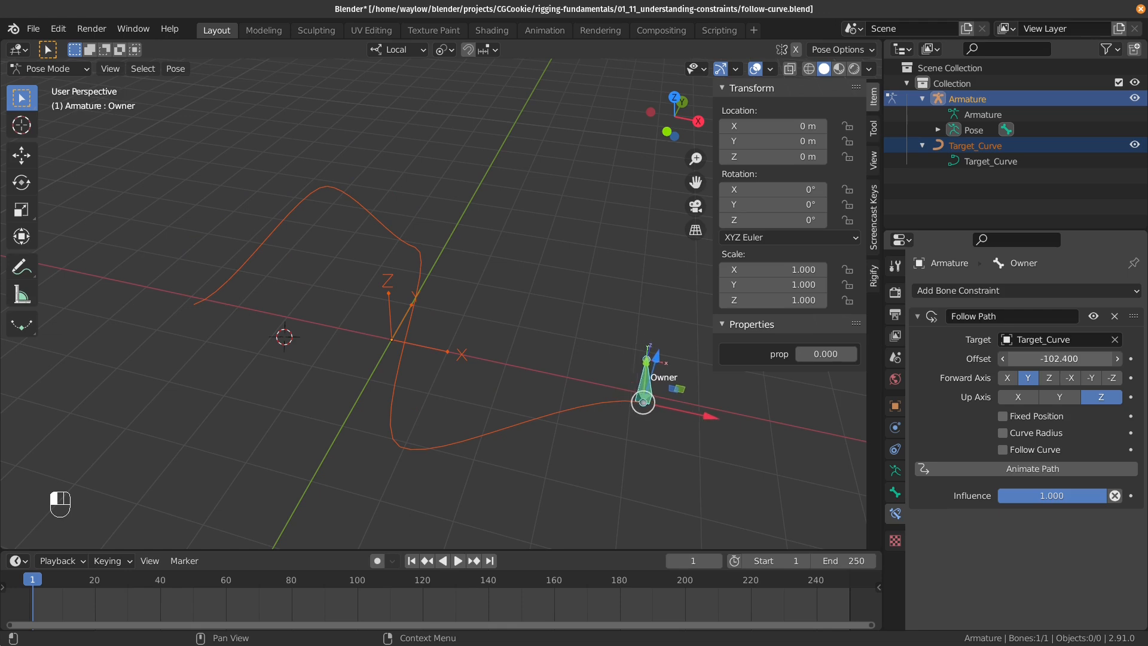
{"action": "left_click", "coordinate": [1051, 357]}
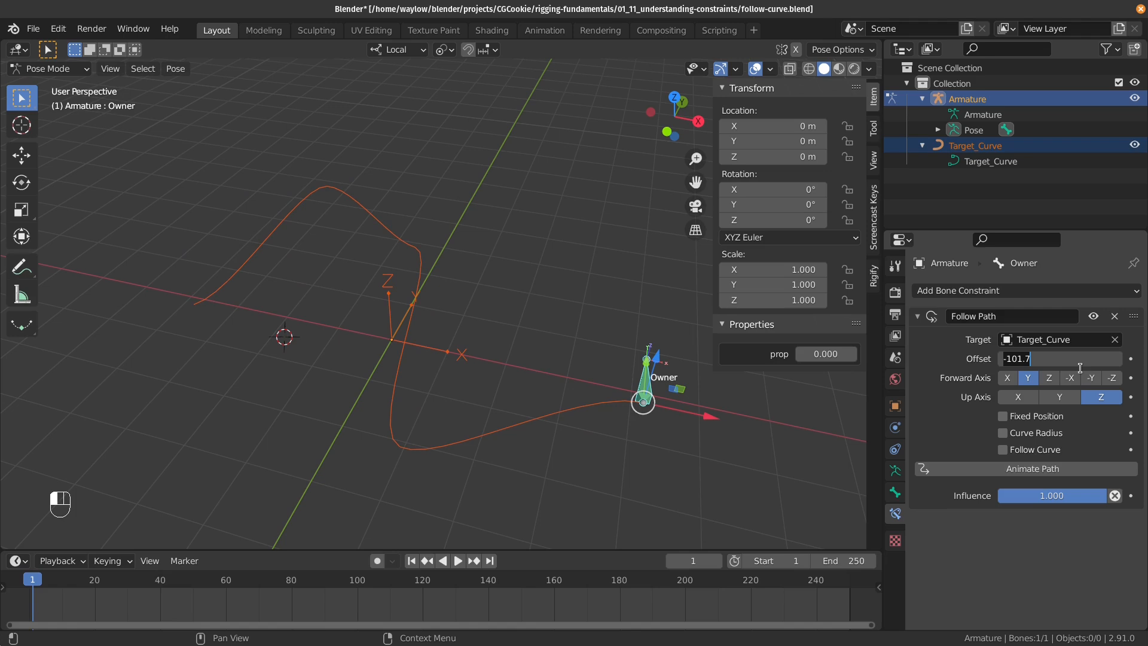
{"action": "left_click", "coordinate": [895, 389]}
{"action": "left_click_drag", "start_coordinate": [1044, 359], "coordinate": [1014, 359]}
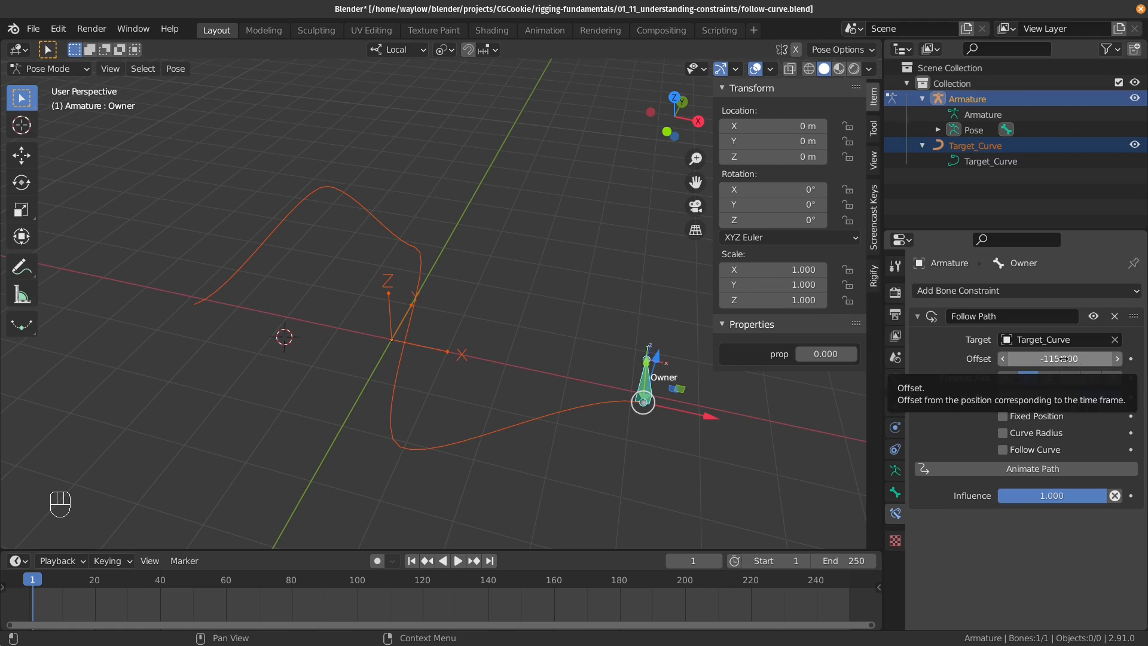
Enable Fixed Position, try the Offset Factor across its range, and set it to 0.5
{"action": "left_click", "coordinate": [1003, 417]}
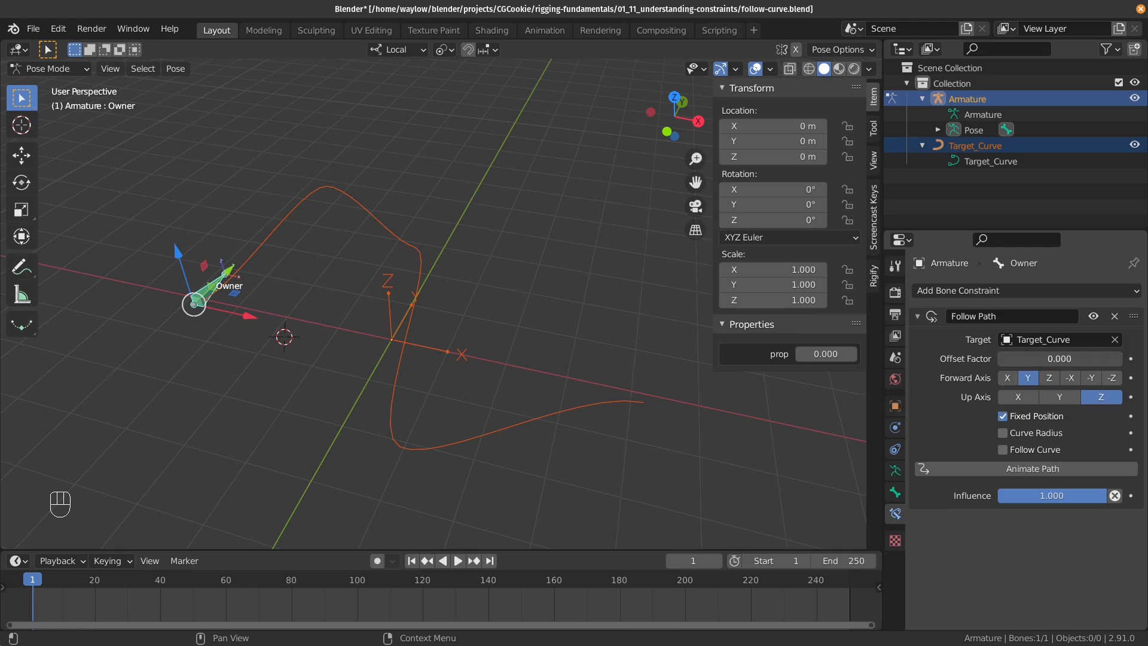
{"action": "left_click_drag", "start_coordinate": [1060, 358], "coordinate": [1136, 359]}
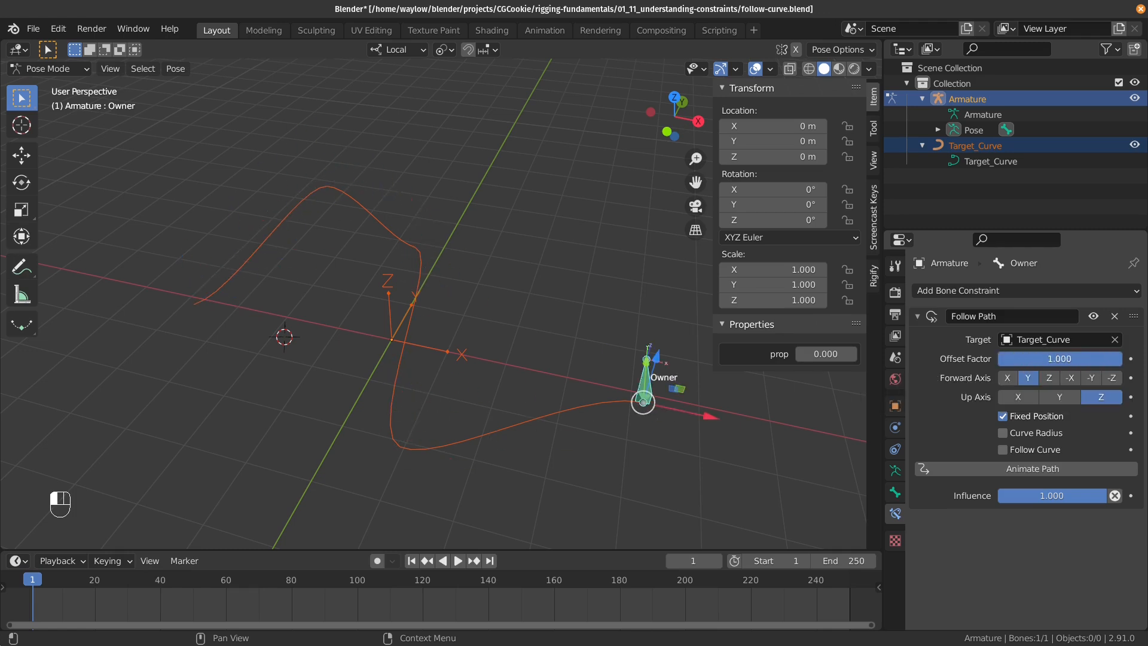
{"action": "left_click_drag", "start_coordinate": [1123, 359], "coordinate": [1055, 359]}
{"action": "left_click", "coordinate": [1056, 360]}
{"action": "type", "text": ".5"}
{"action": "key", "text": "Return"}
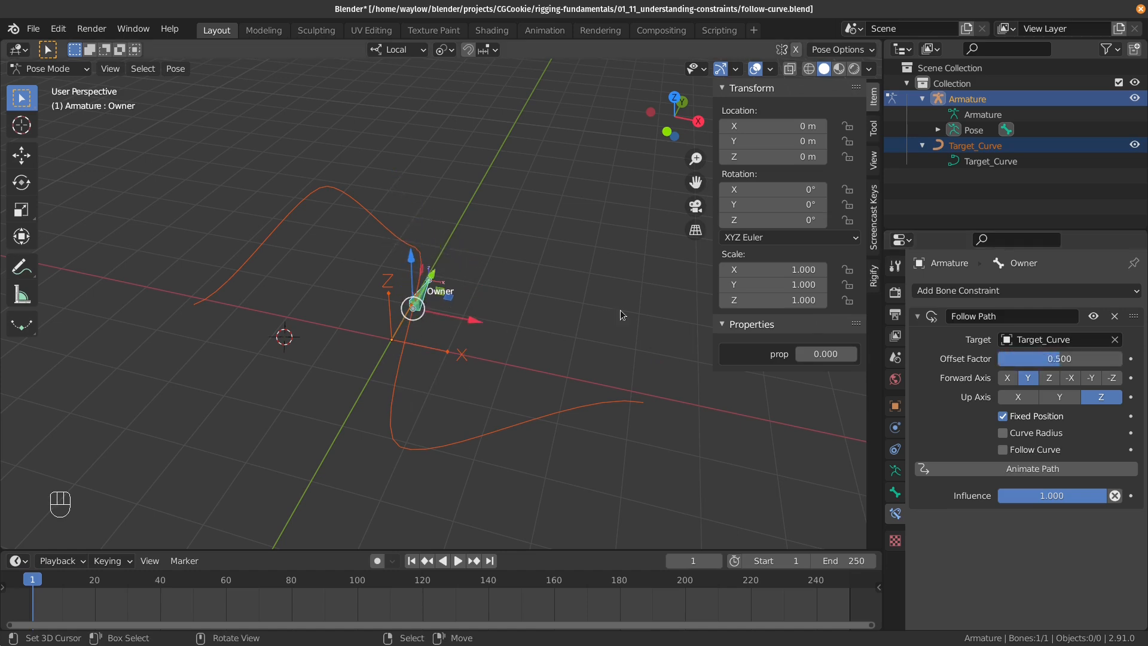
Return the Offset Factor to 0, disable Fixed Position, and set the Follow Path Offset to 0
{"action": "left_click_drag", "start_coordinate": [1060, 359], "coordinate": [999, 359]}
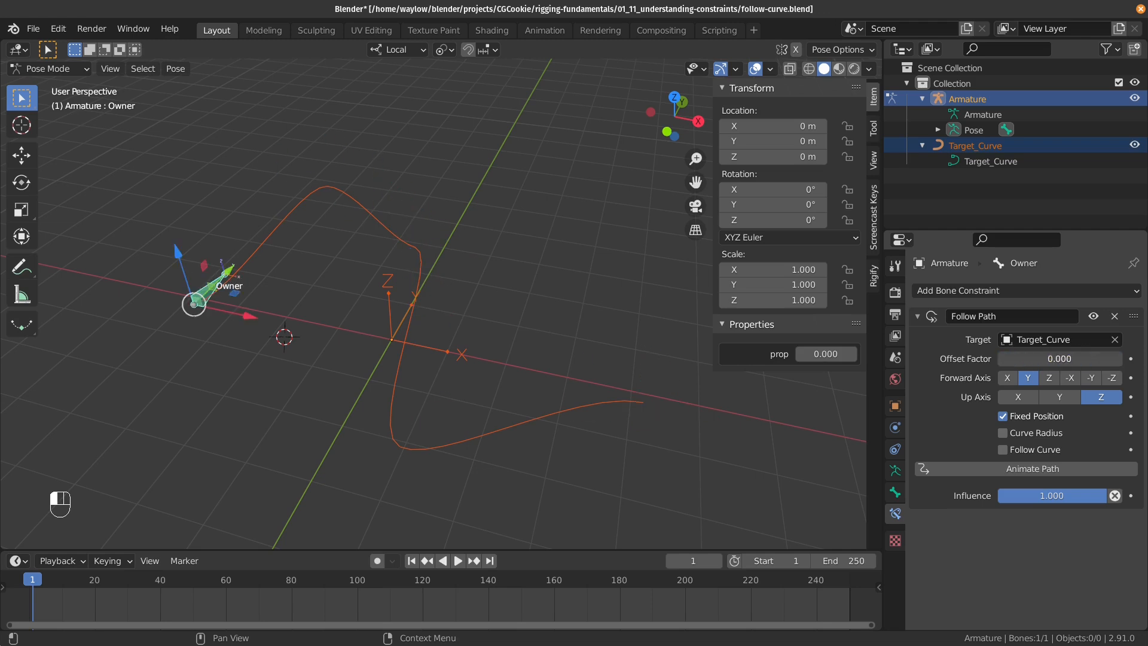
{"action": "left_click", "coordinate": [1004, 417]}
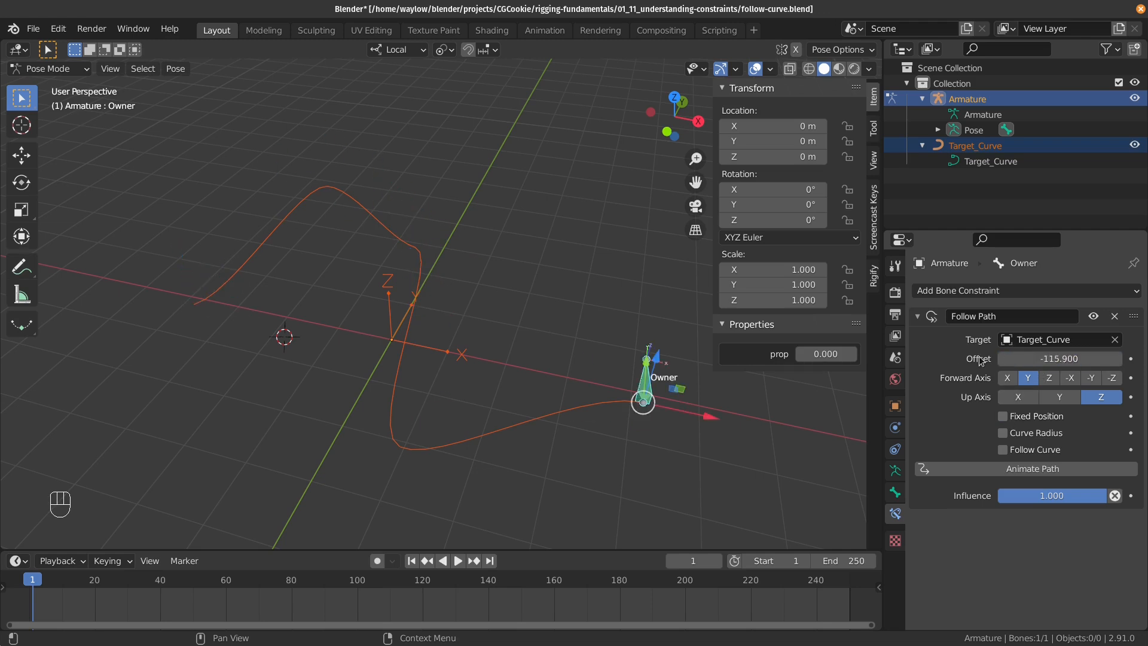
{"action": "left_click", "coordinate": [1039, 359]}
{"action": "type", "text": "0"}
{"action": "key", "text": "Return"}
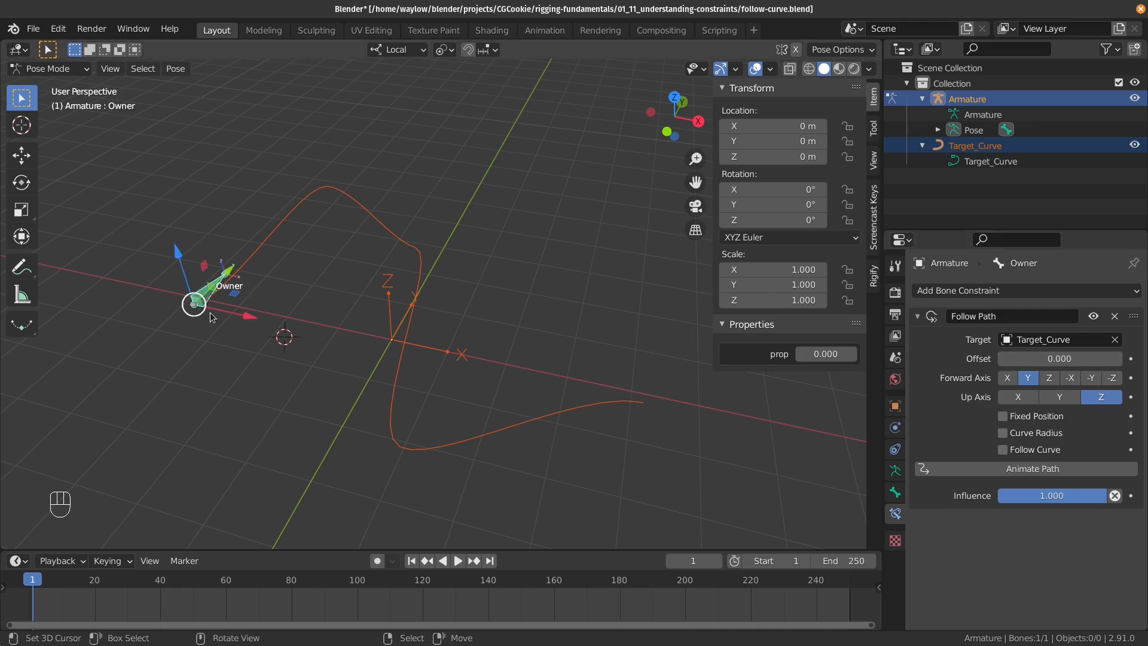
Move the Owner bone to about X -1.1, Y 0.44, Z 0.95 m, try sliding the Offset, and reset it to 0
{"action": "key", "text": "g"}
{"action": "left_click", "coordinate": [157, 246]}
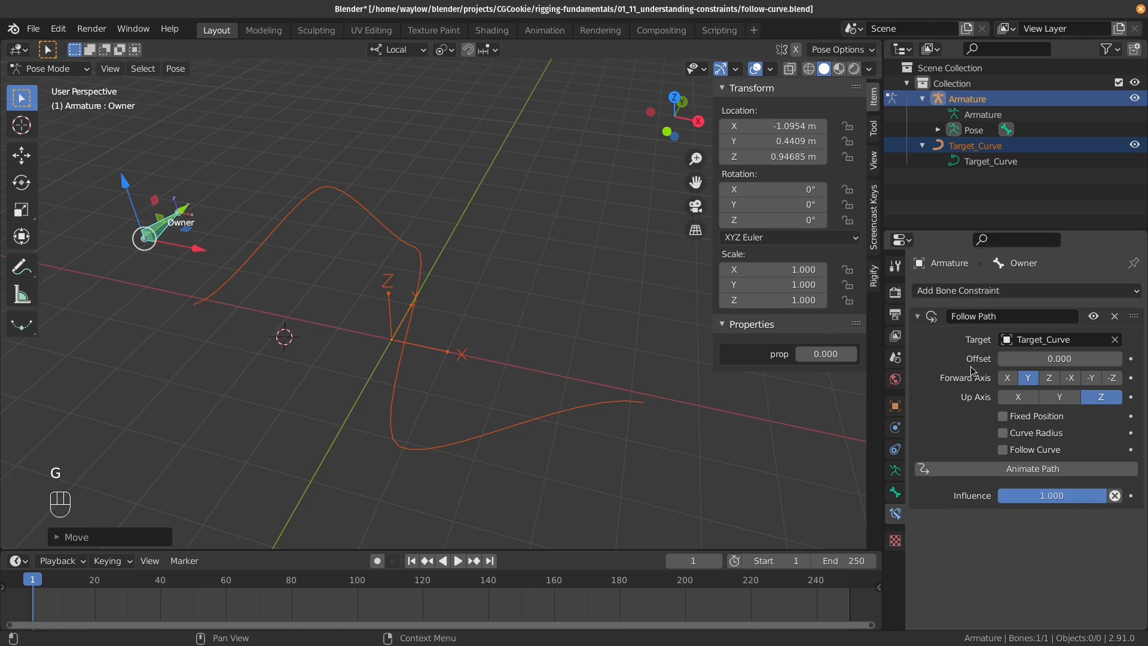
{"action": "left_click_drag", "start_coordinate": [1059, 359], "coordinate": [1008, 358]}
{"action": "key", "text": "BackSpace"}
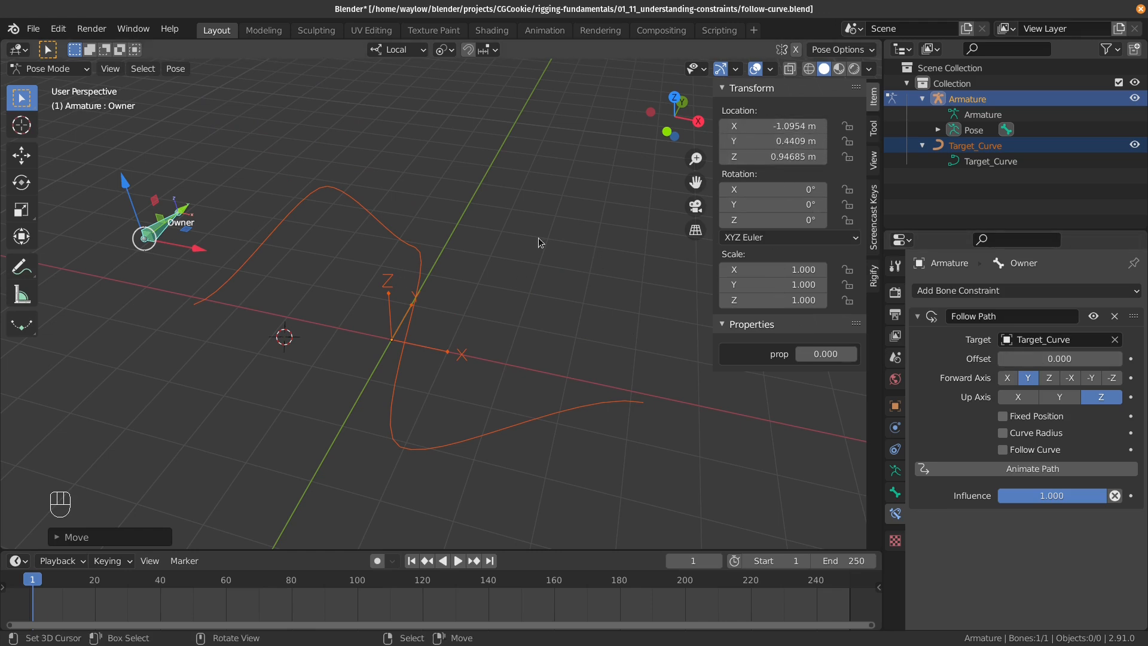
Rotate the Owner bone freely to test Follow Curve on and off, and clear its rotation and location
{"action": "key", "text": "r"}
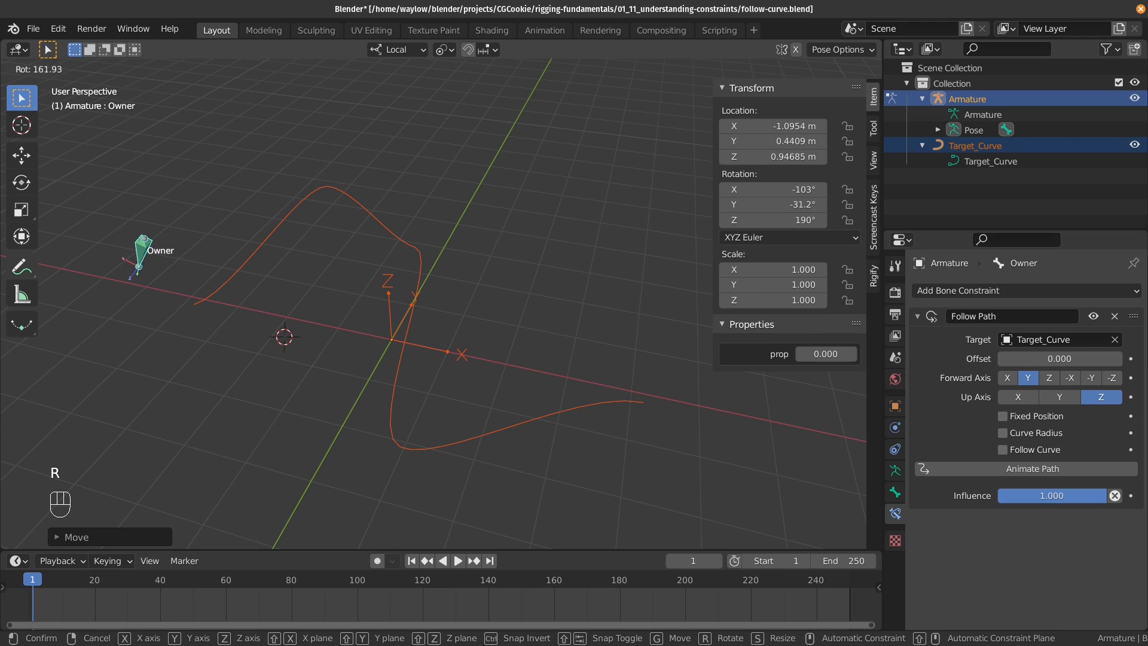
{"action": "left_click", "coordinate": [234, 202]}
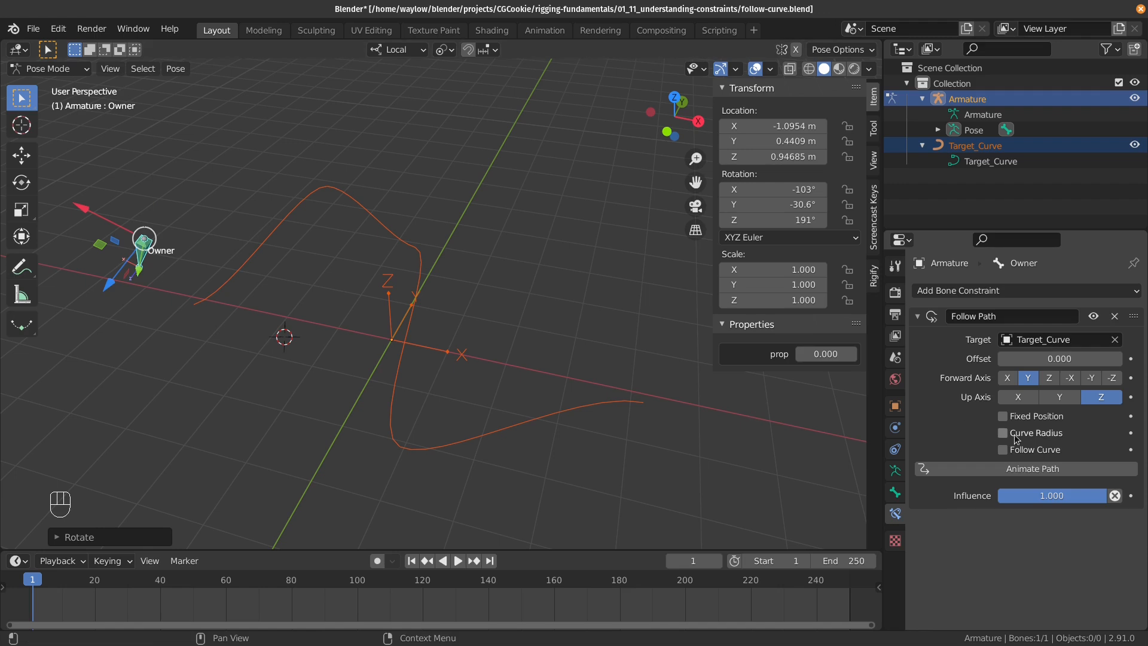
{"action": "left_click", "coordinate": [1003, 450]}
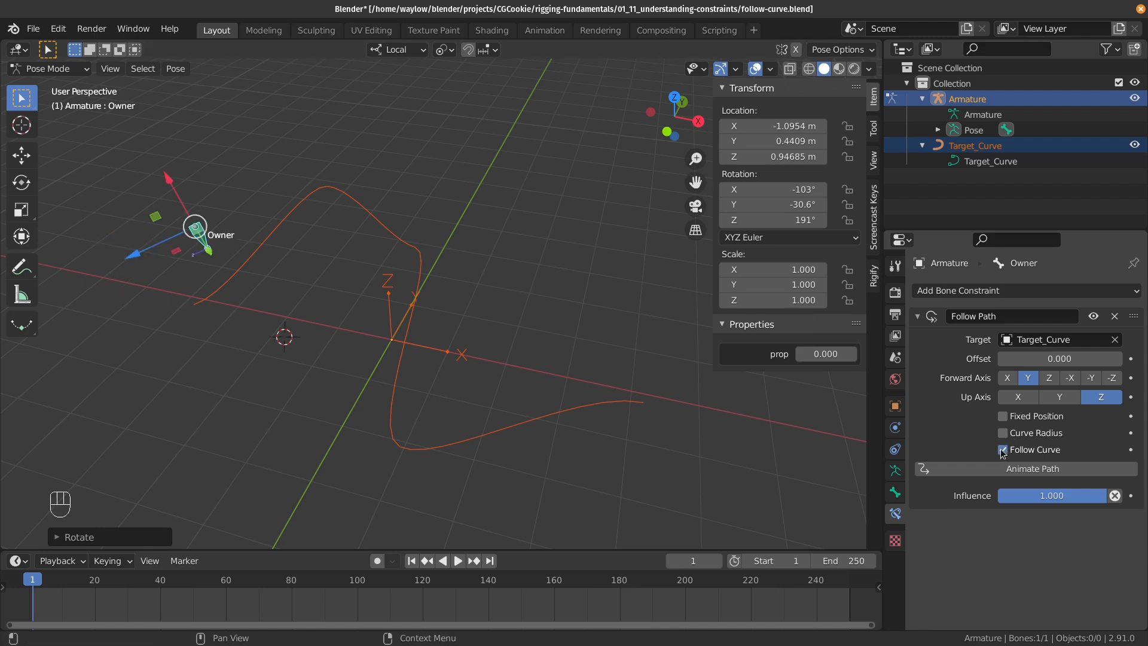
{"action": "left_click", "coordinate": [1003, 449]}
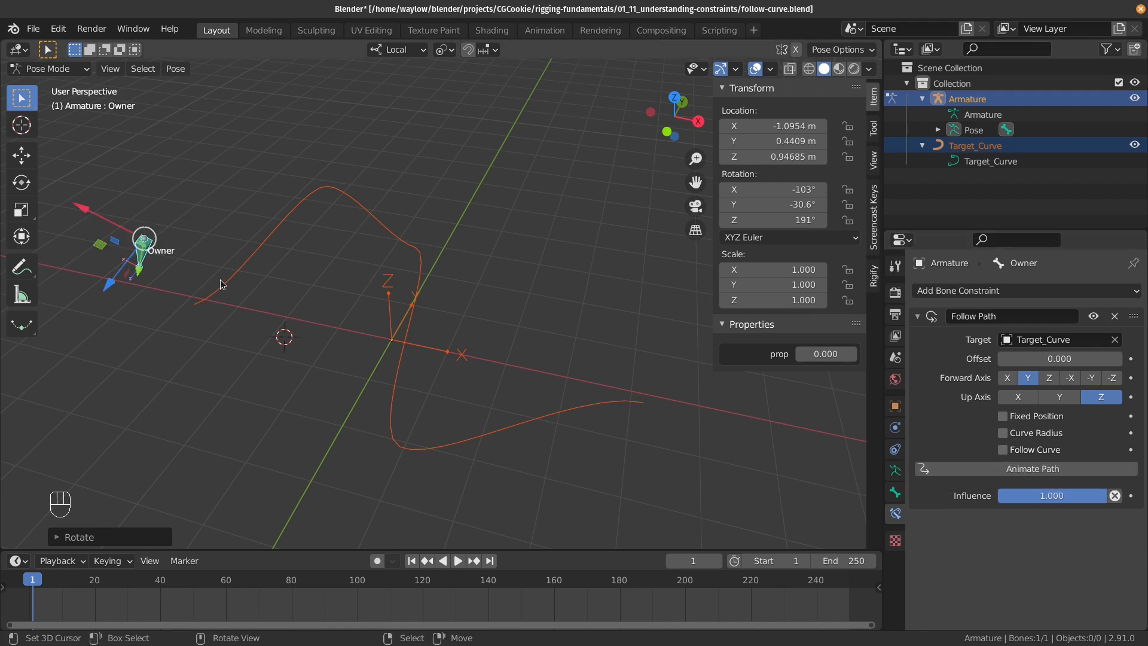
{"action": "key", "text": "alt+r"}
{"action": "key", "text": "alt+g"}
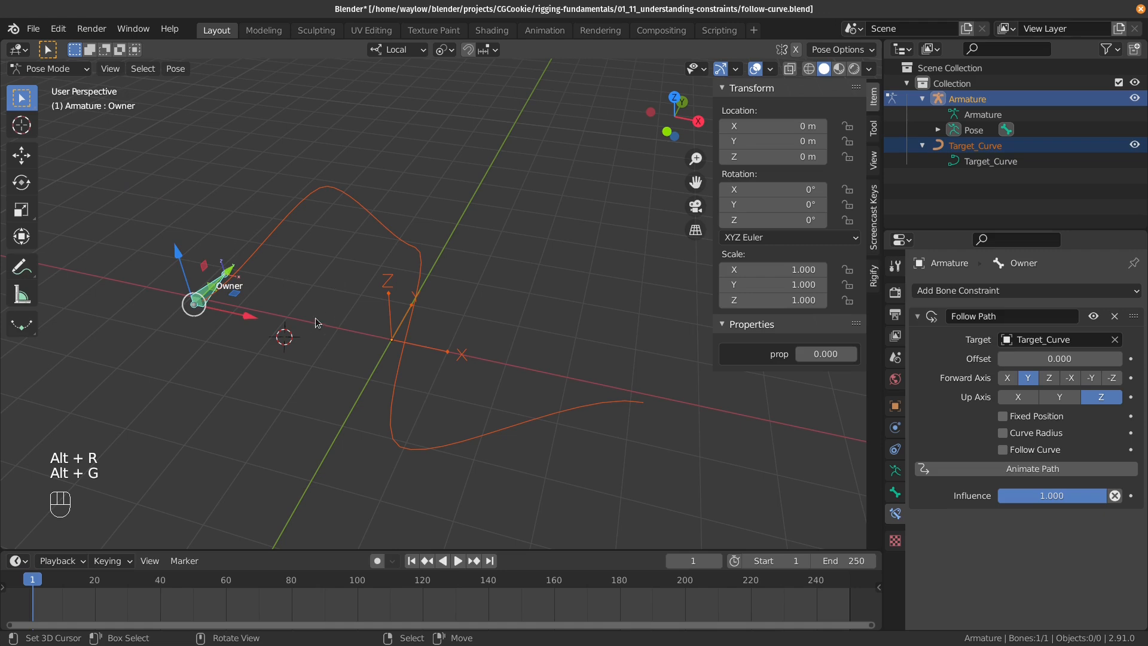
Enable Follow Curve on the constraint and slide the Offset to -22.3
{"action": "left_click", "coordinate": [1005, 450]}
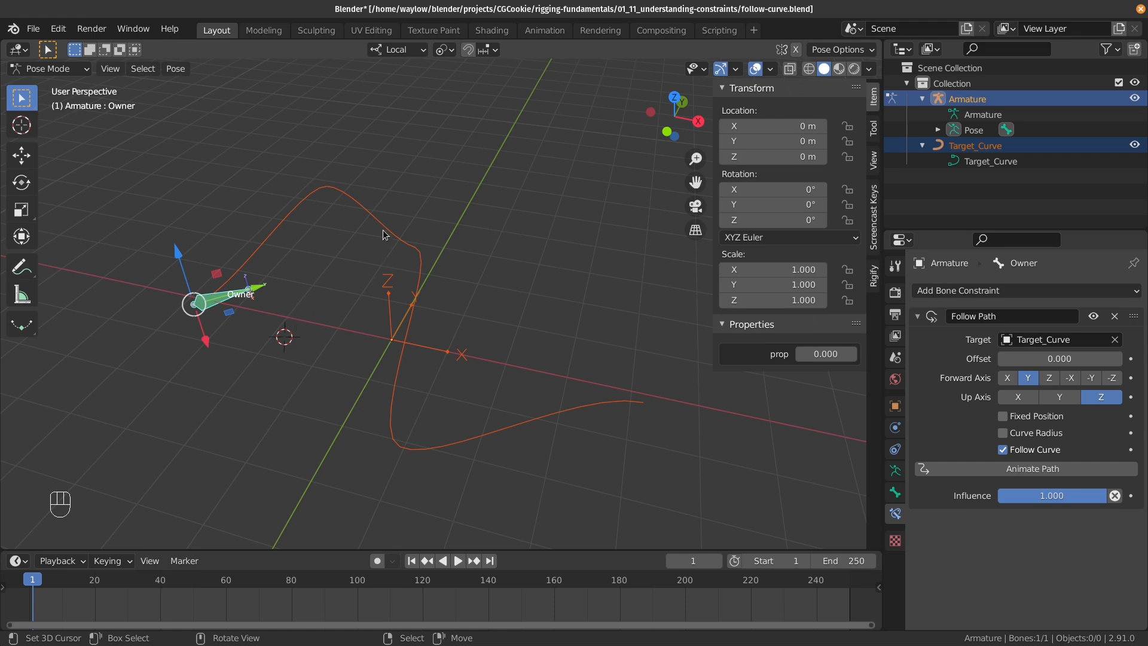
{"action": "left_click_drag", "start_coordinate": [1055, 359], "coordinate": [999, 359]}
{"action": "right_click", "coordinate": [396, 240]}
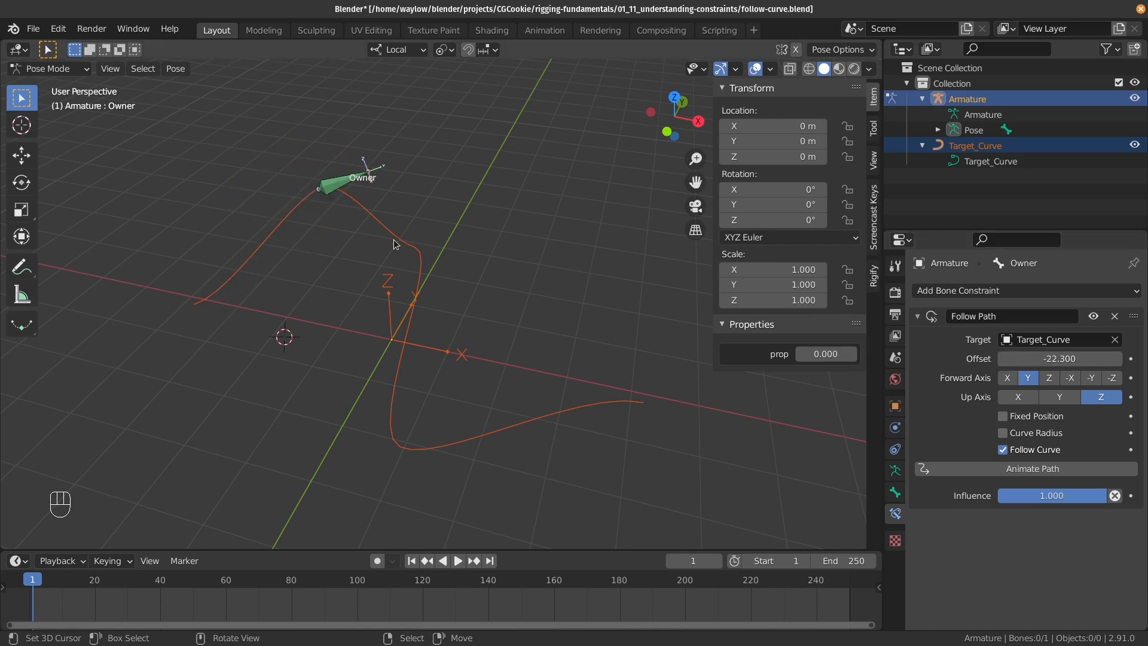
Open Target_Curve in Edit Mode and set the Tilt of the control point at its peak to about 26.4°
{"action": "key", "text": "Tab"}
{"action": "left_click", "coordinate": [270, 249]}
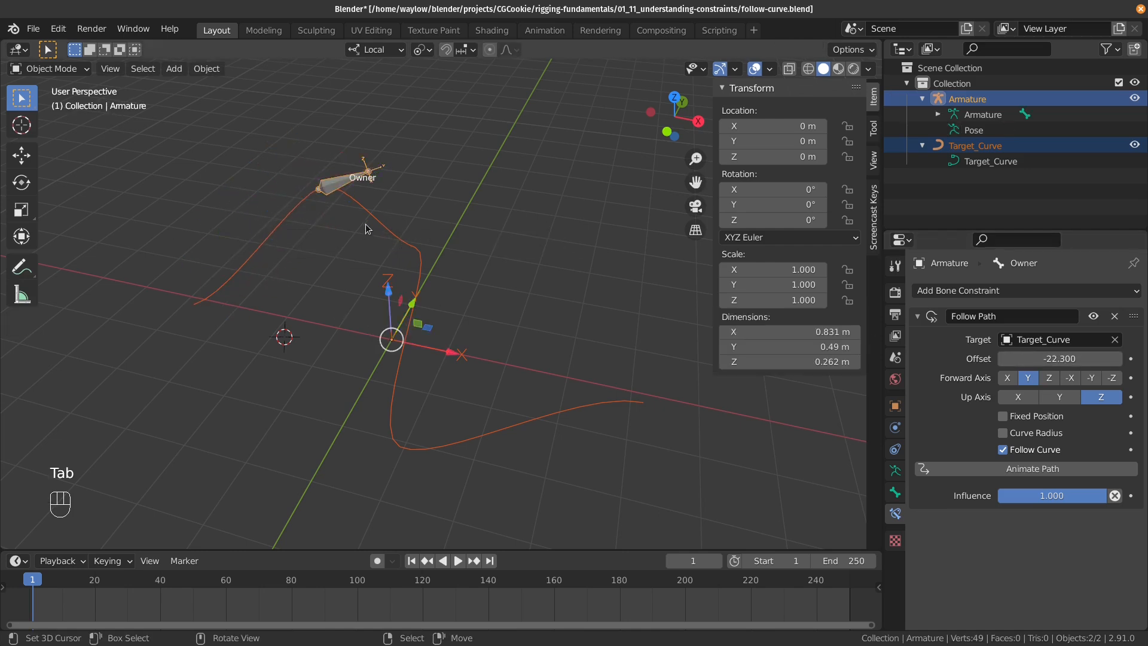
{"action": "left_click", "coordinate": [368, 218]}
{"action": "key", "text": "Tab"}
{"action": "left_click", "coordinate": [457, 220]}
{"action": "left_click", "coordinate": [327, 186]}
{"action": "middle_click_drag", "start_coordinate": [357, 233], "coordinate": [323, 239]}
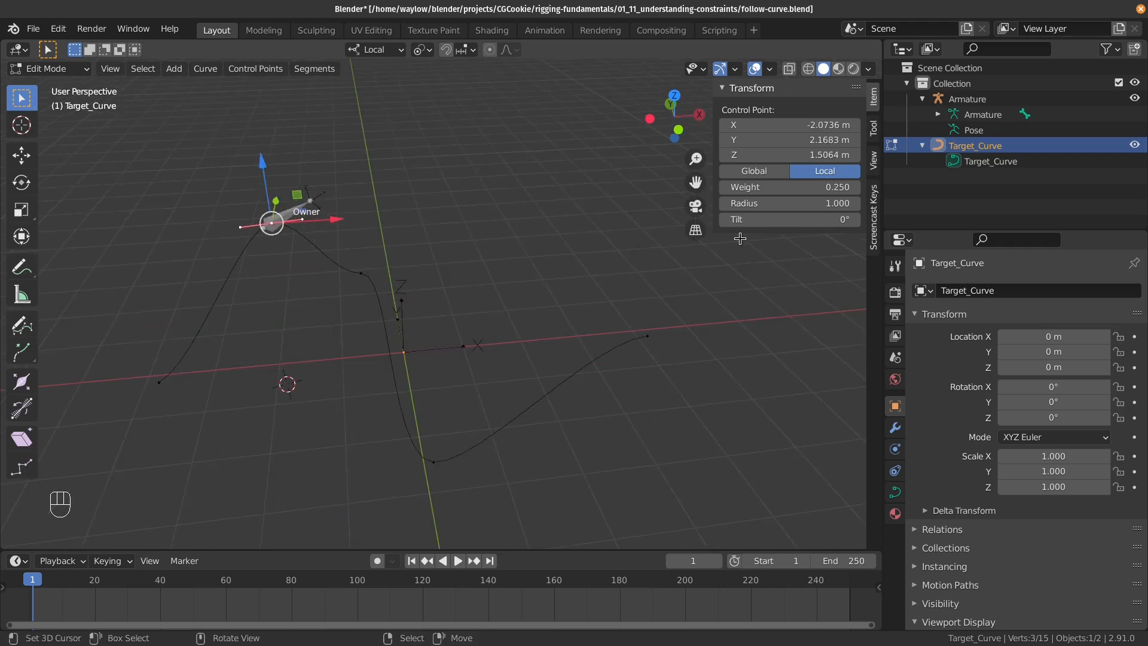
{"action": "left_click_drag", "start_coordinate": [789, 219], "coordinate": [763, 213]}
Return to the armature's Pose Mode and enable Curve Radius on the Owner bone's Follow Path constraint
{"action": "key", "text": "Tab"}
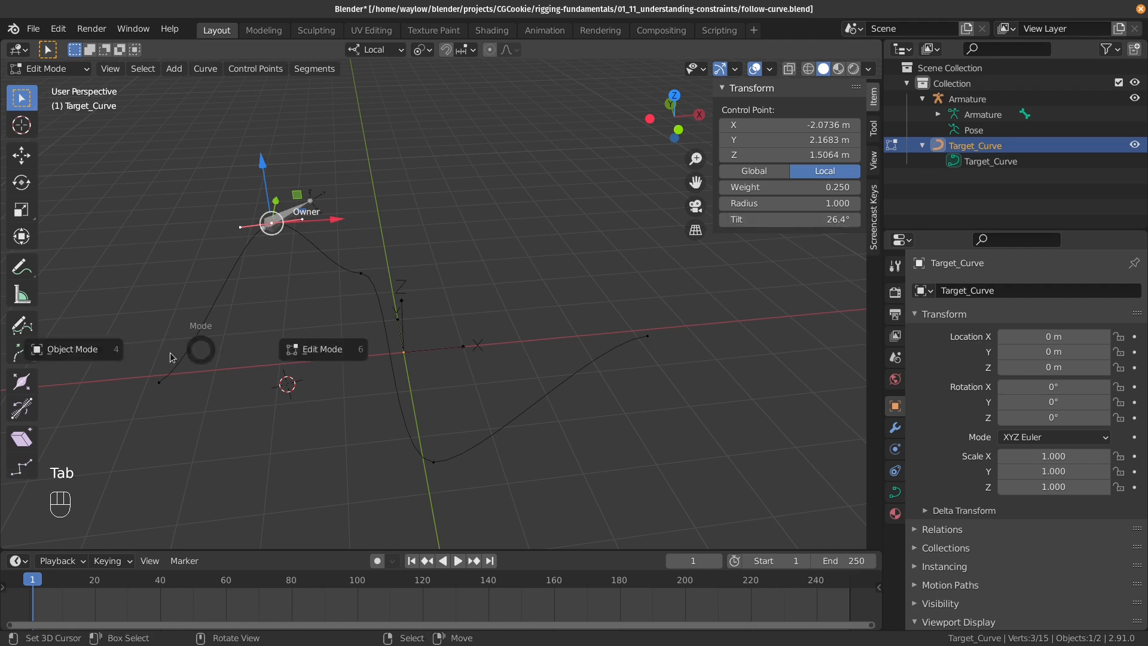
{"action": "left_click", "coordinate": [306, 220]}
{"action": "key", "text": "Tab"}
{"action": "key", "text": "Tab"}
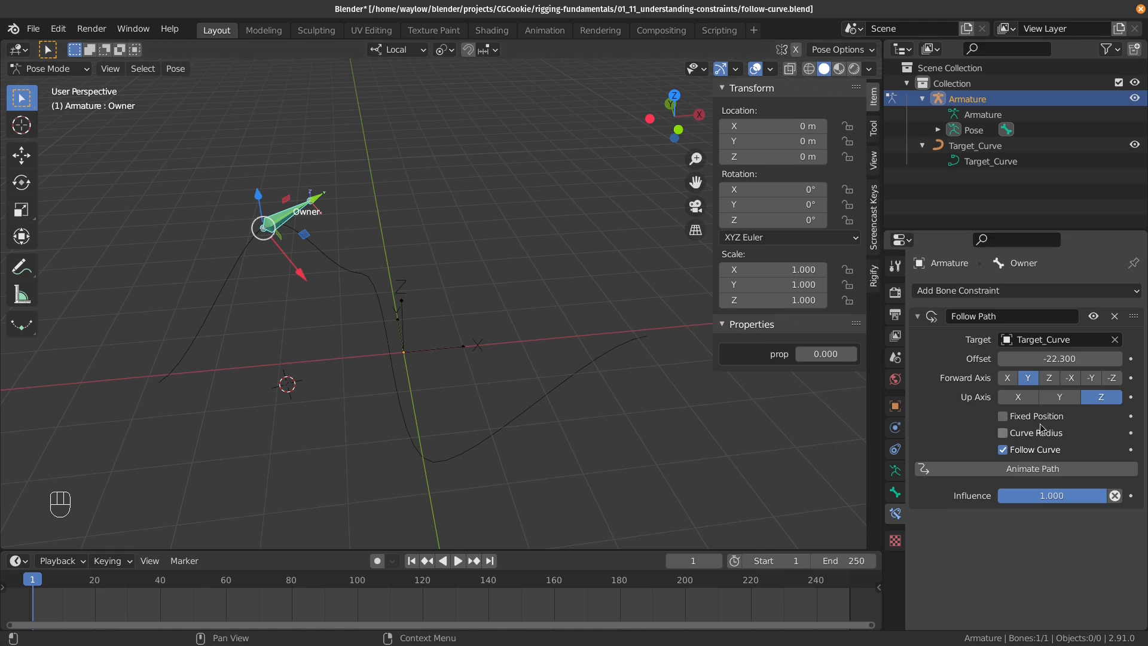
{"action": "mouse_move", "coordinate": [1060, 357]}
{"action": "left_mouse_down"}
{"action": "mouse_move", "coordinate": [1044, 358]}
{"action": "mouse_move", "coordinate": [1106, 358]}
{"action": "mouse_move", "coordinate": [1069, 358]}
{"action": "left_mouse_up"}
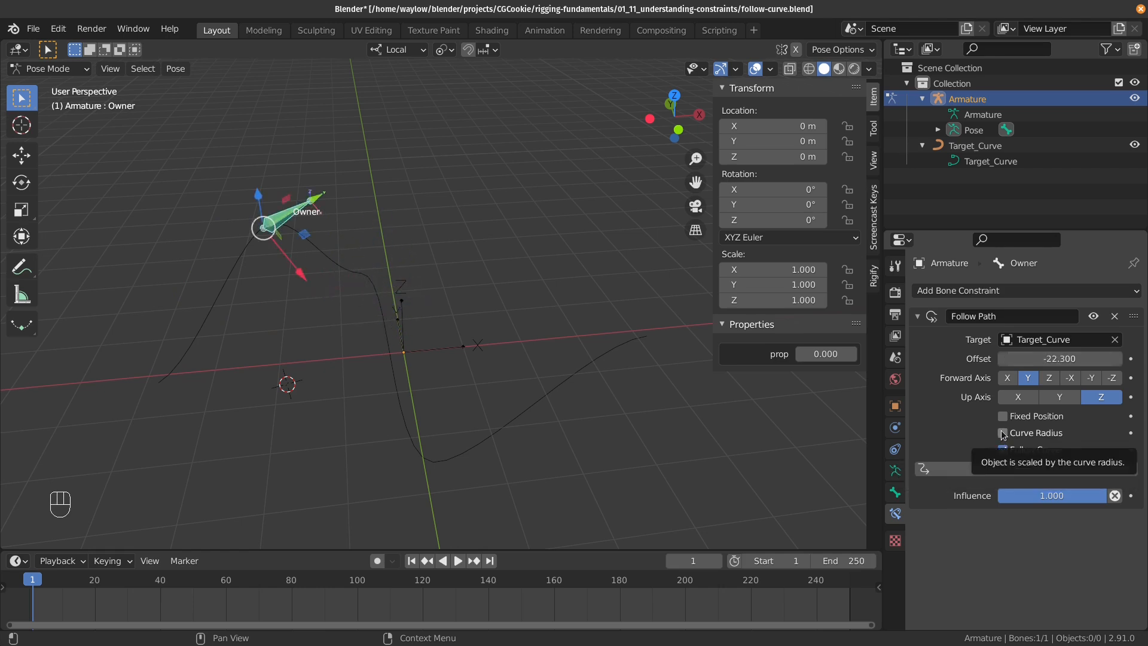
{"action": "left_click", "coordinate": [1003, 433]}
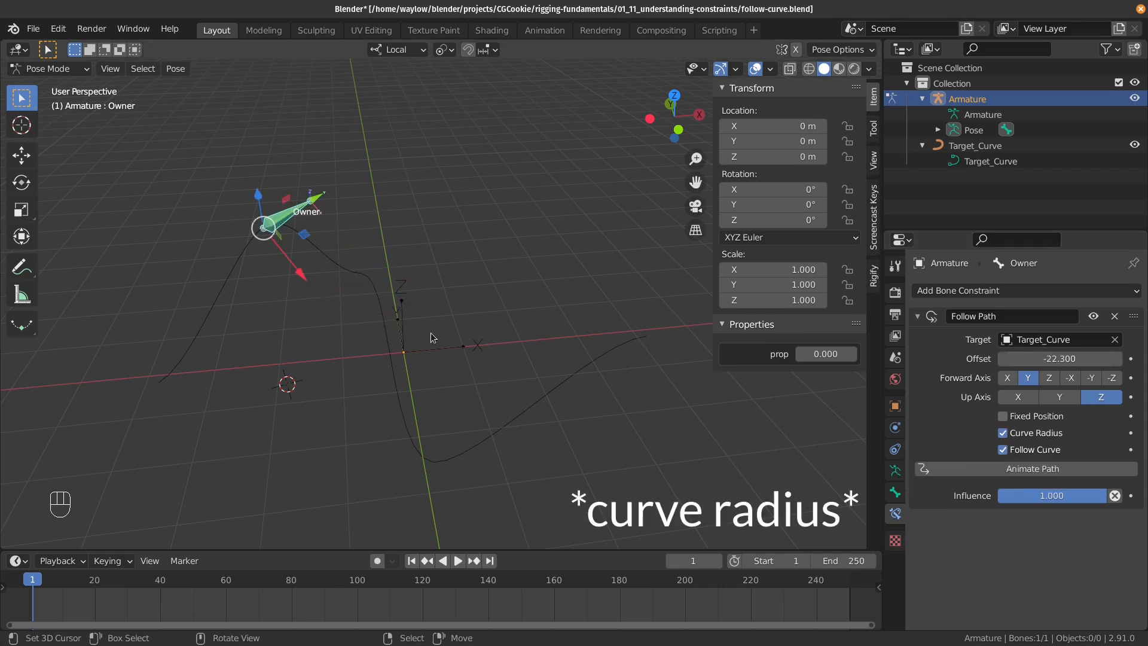
Open Target_Curve in Edit Mode again and set the Radius of its peak control point to 5
{"action": "left_click", "coordinate": [311, 248]}
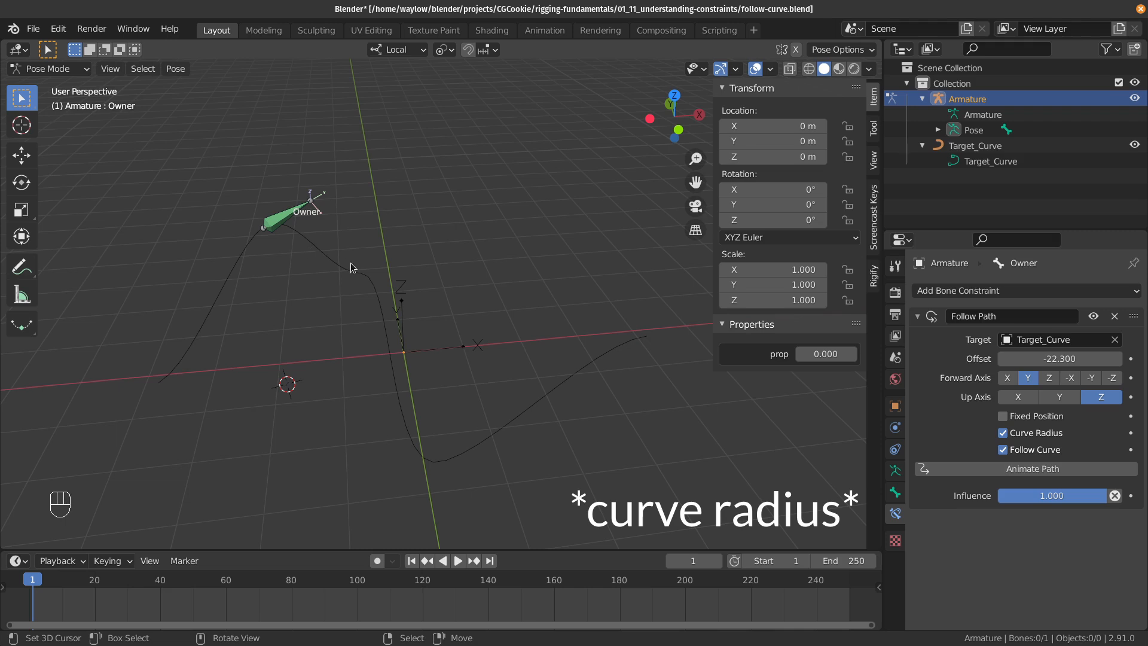
{"action": "key", "text": "Tab"}
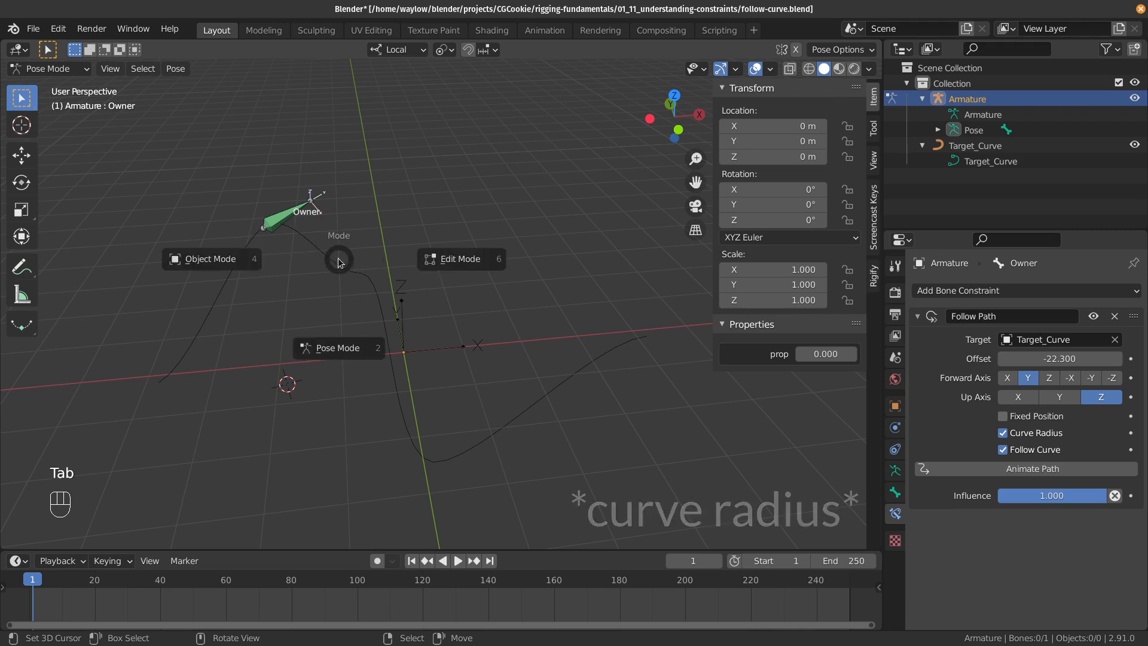
{"action": "left_click", "coordinate": [234, 270]}
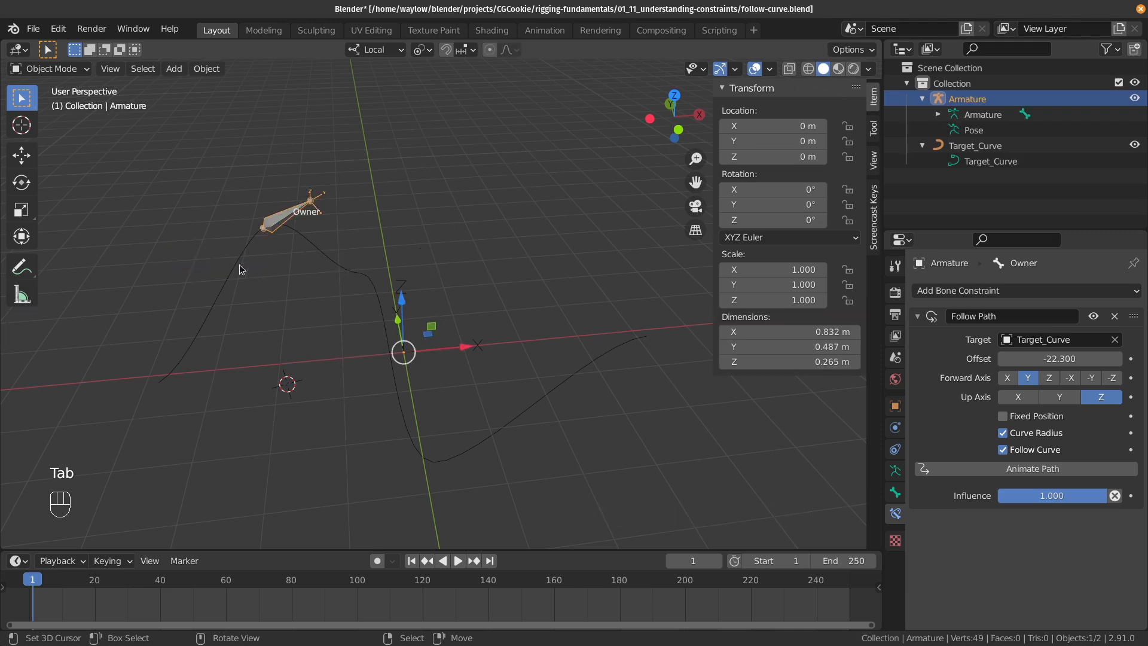
{"action": "left_click", "coordinate": [296, 236]}
{"action": "key", "text": "Tab"}
{"action": "left_click", "coordinate": [300, 239]}
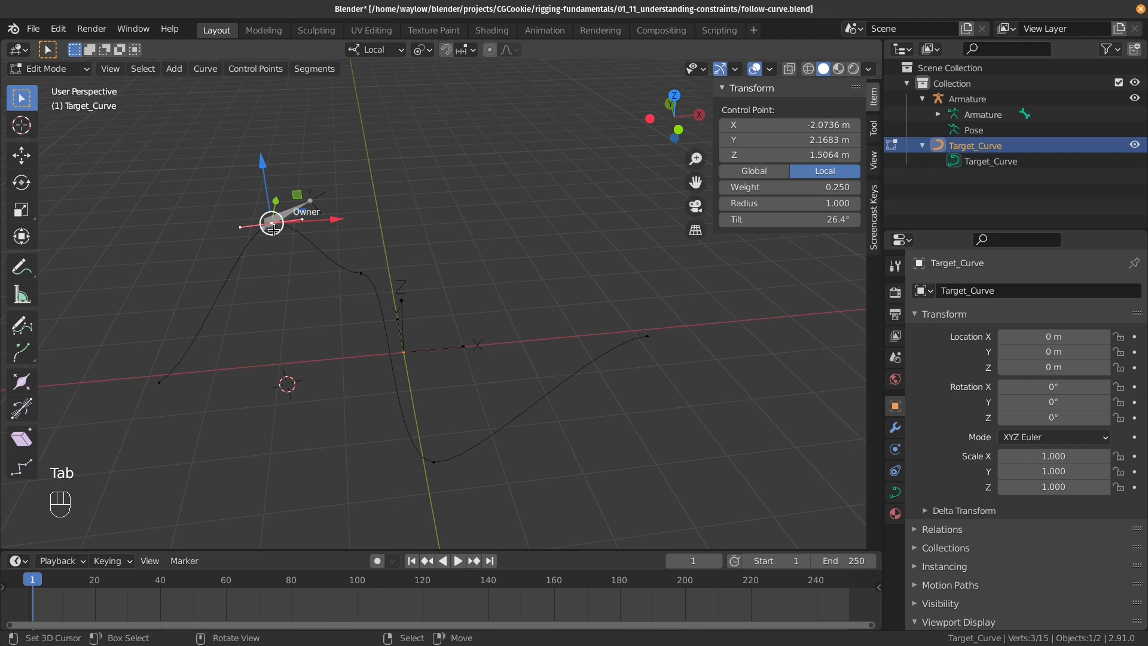
{"action": "left_click", "coordinate": [759, 205]}
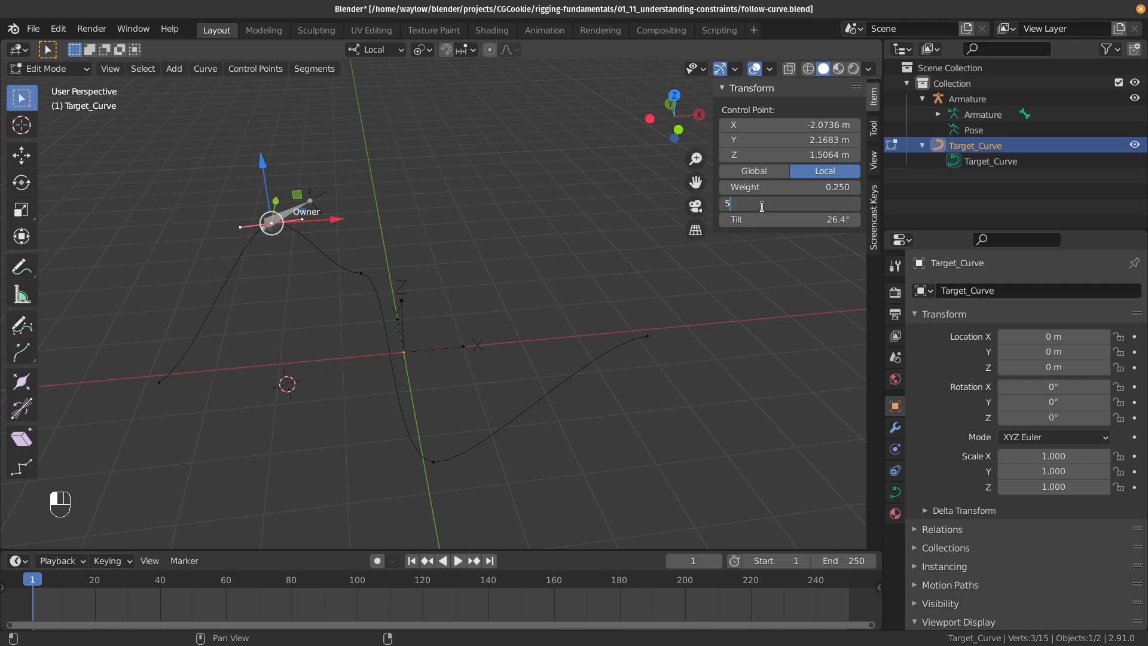
{"action": "type", "text": "5"}
{"action": "key", "text": "Return"}
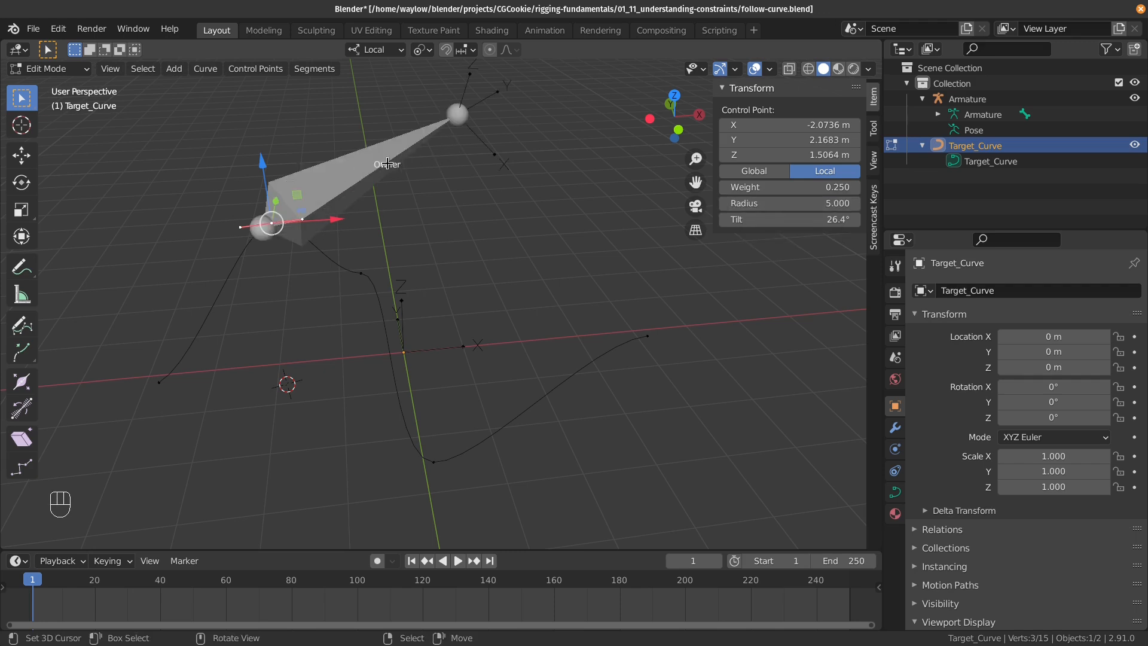
Leave Target_Curve's Edit Mode, select the armature and slide the Owner bone's Follow Path Offset to 8.7
{"action": "key", "text": "Tab"}
{"action": "left_click", "coordinate": [264, 166]}
{"action": "left_click", "coordinate": [311, 213]}
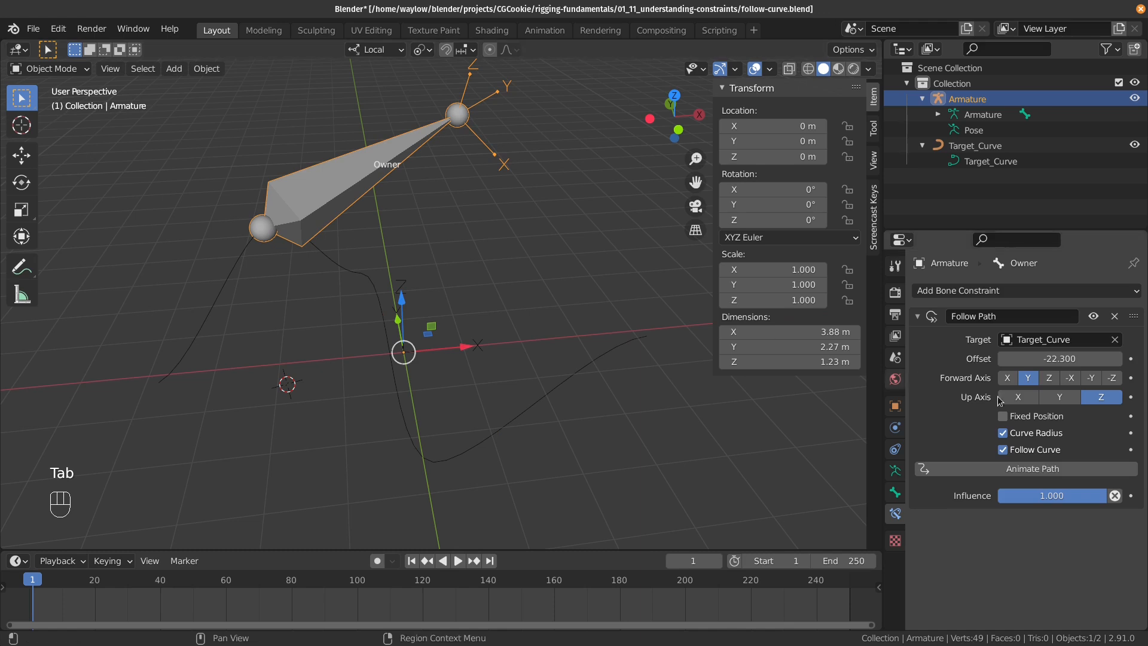
{"action": "left_click_drag", "start_coordinate": [1059, 359], "coordinate": [1103, 358]}
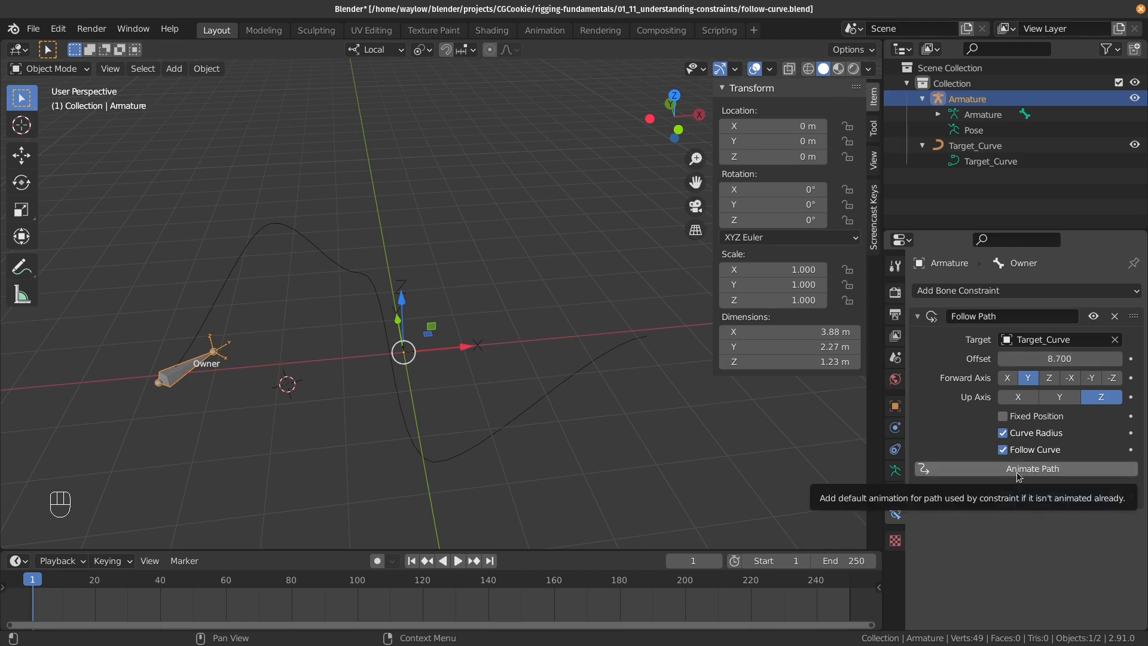
Reset the Follow Path Offset to 0, then play and scrub the timeline to check whether the Owner bone moves
{"action": "key", "text": "BackSpace"}
{"action": "mouse_move", "coordinate": [1062, 358]}
{"action": "left_mouse_down"}
{"action": "mouse_move", "coordinate": [1122, 358]}
{"action": "mouse_move", "coordinate": [1062, 358]}
{"action": "left_mouse_up"}
{"action": "key", "text": "space"}
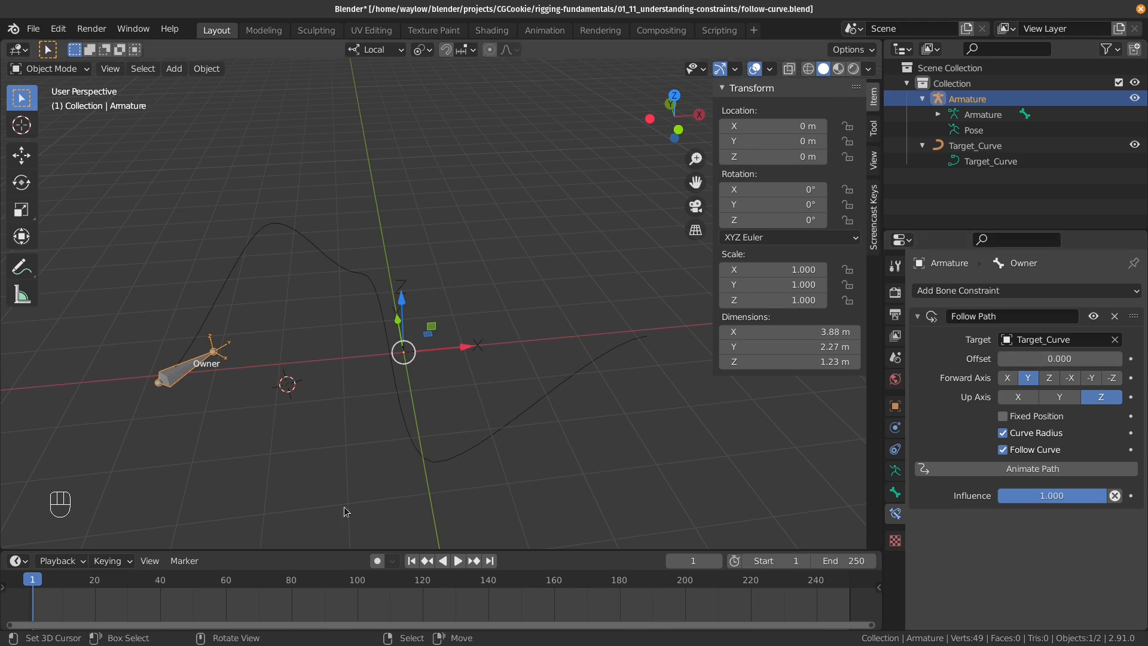
{"action": "left_click_drag", "start_coordinate": [236, 608], "coordinate": [34, 598]}
{"action": "key", "text": "space"}
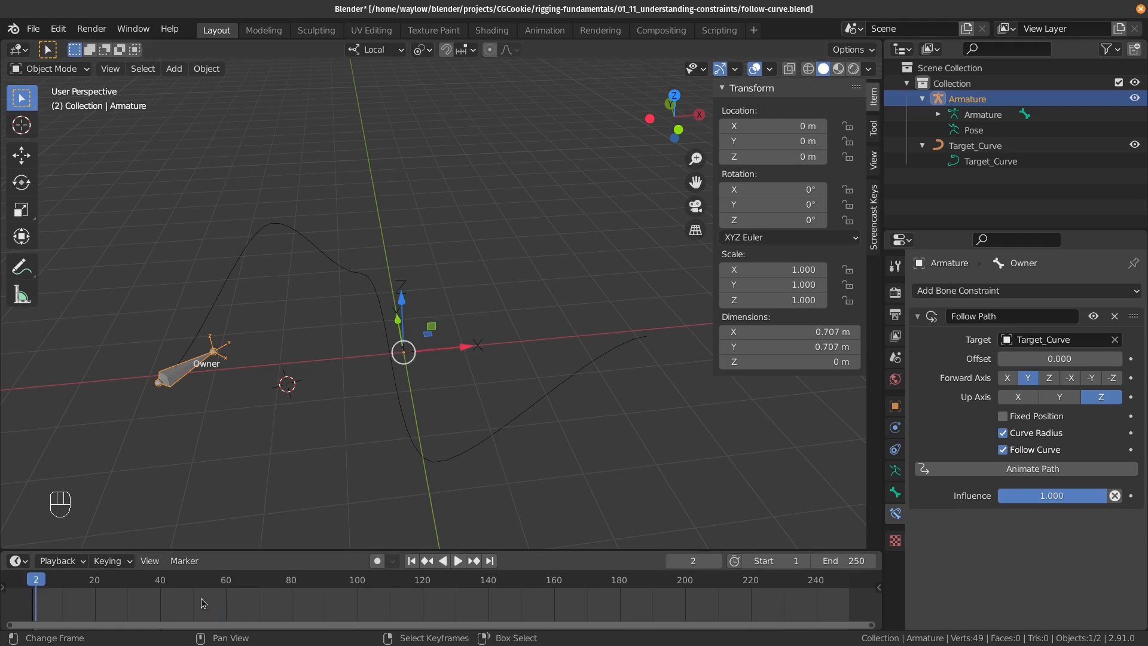
Add the default path animation with Animate Path, play and scrub the bone's motion along the curve, and stop at frame 93
{"action": "left_click", "coordinate": [1026, 470]}
{"action": "key", "text": "space"}
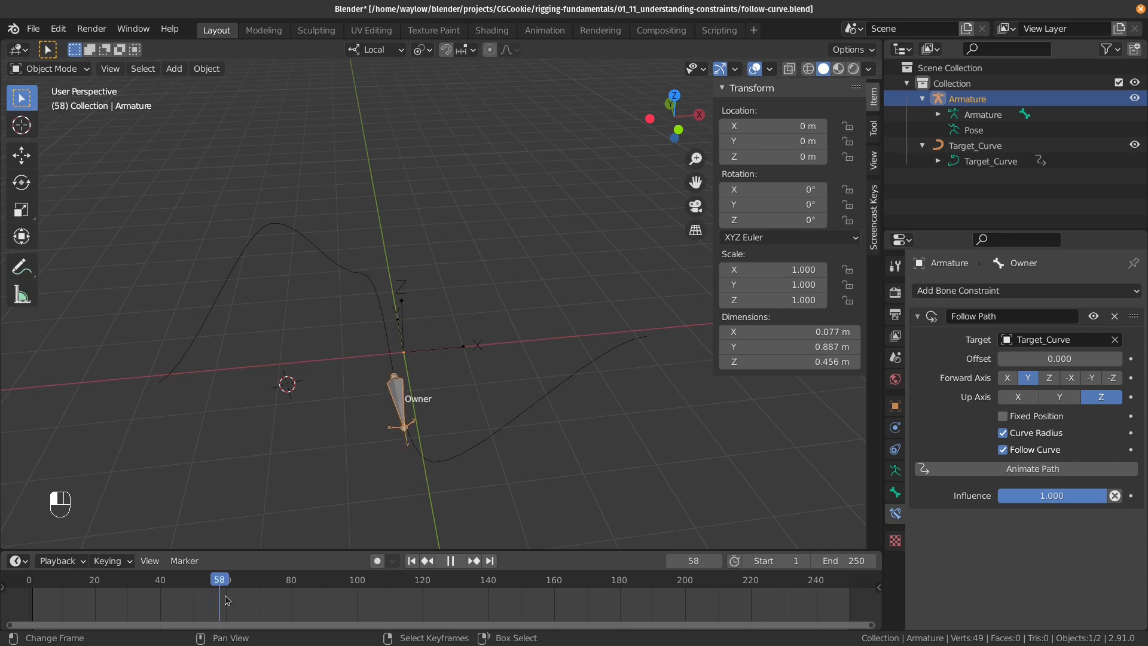
{"action": "left_click_drag", "start_coordinate": [296, 597], "coordinate": [139, 562]}
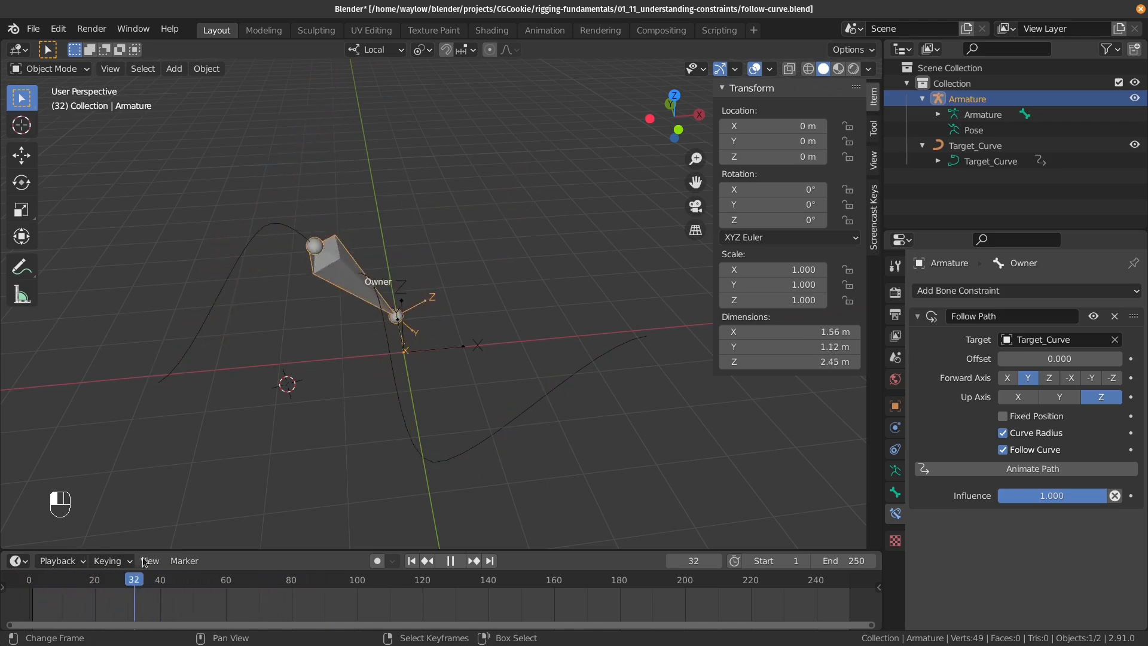
{"action": "left_click", "coordinate": [451, 560]}
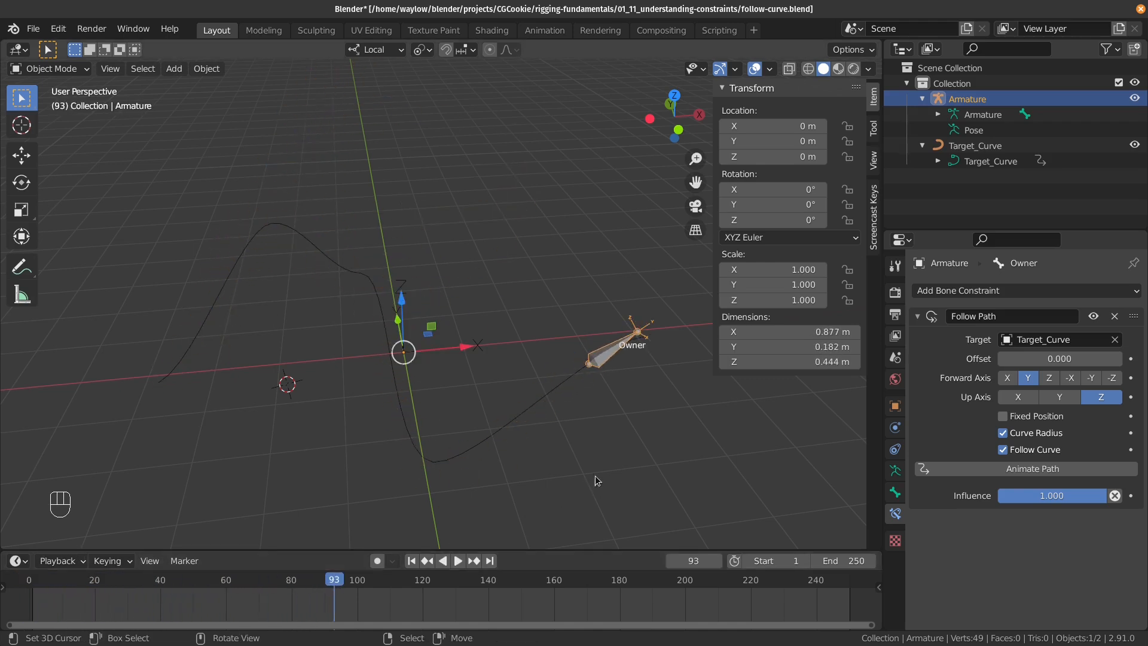